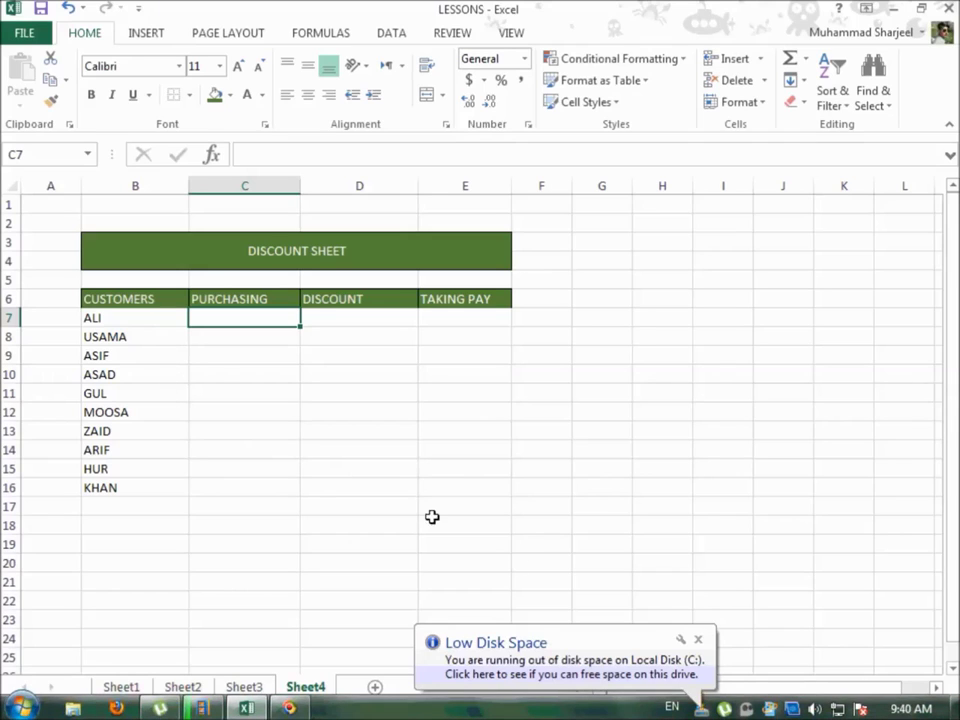
Step: Apply all borders to the customer table B6:E16, dismissing the low disk space notification beforehand
left_click(699, 640)
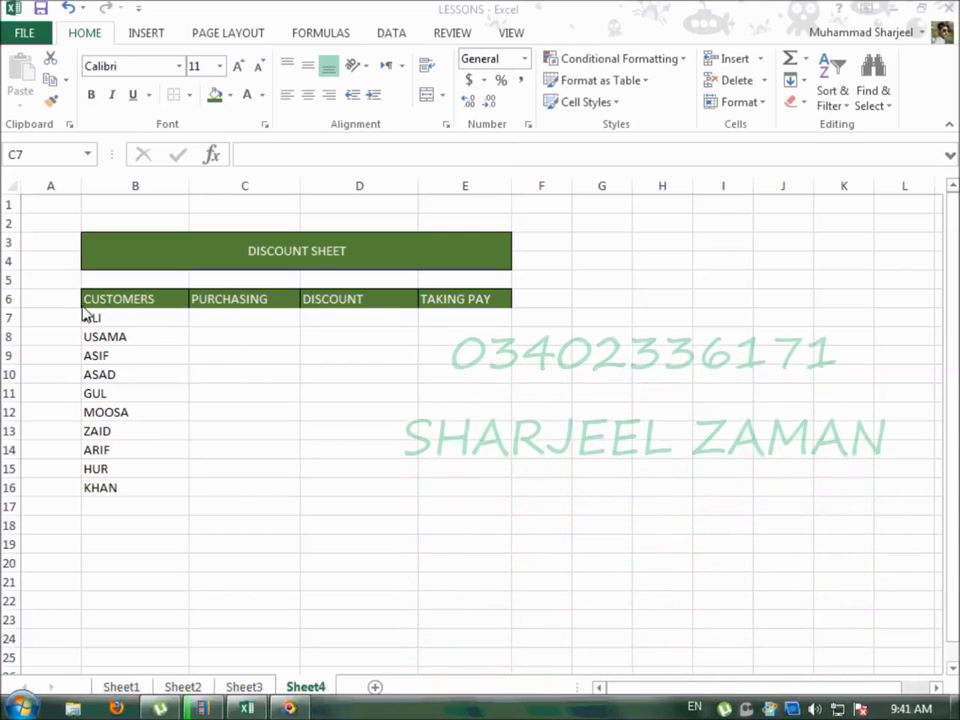
left_click(240, 318)
left_click_drag(96, 300, 474, 484)
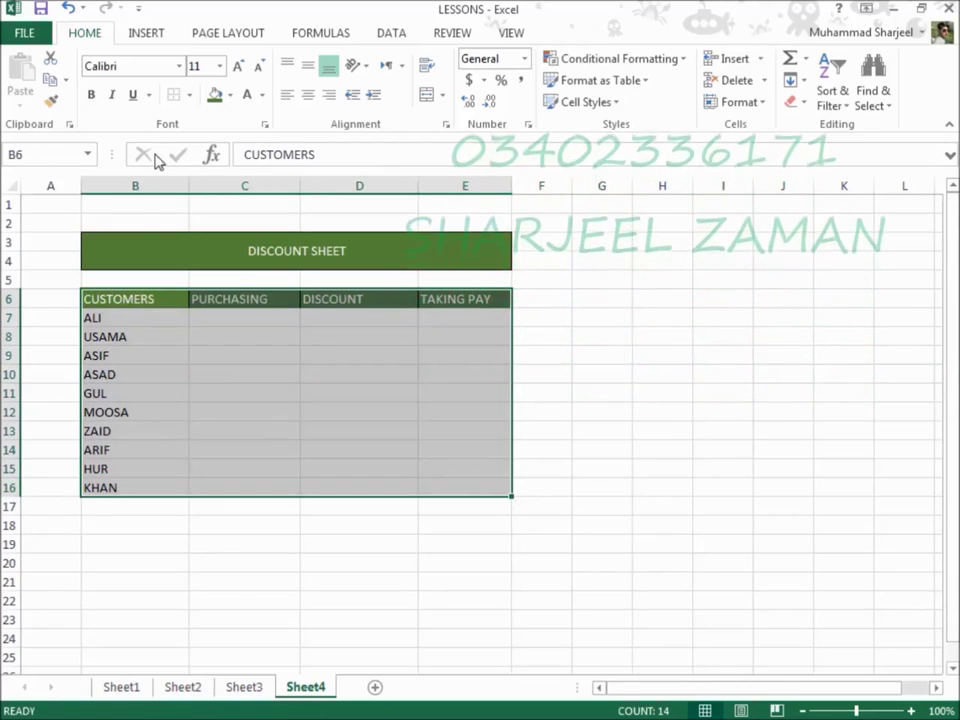
left_click(189, 95)
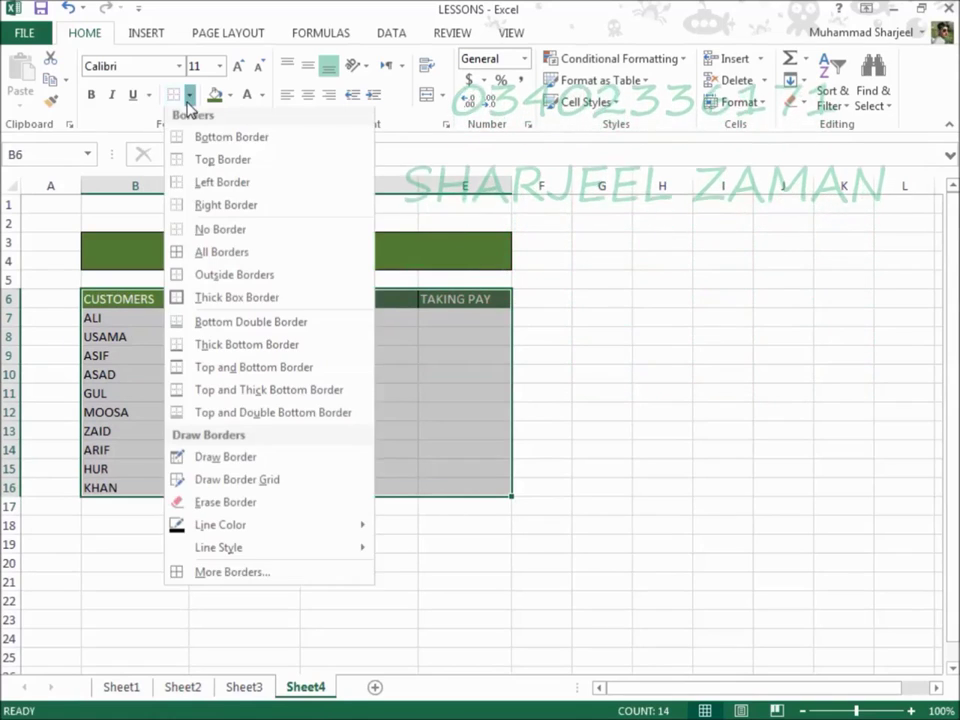
left_click(200, 256)
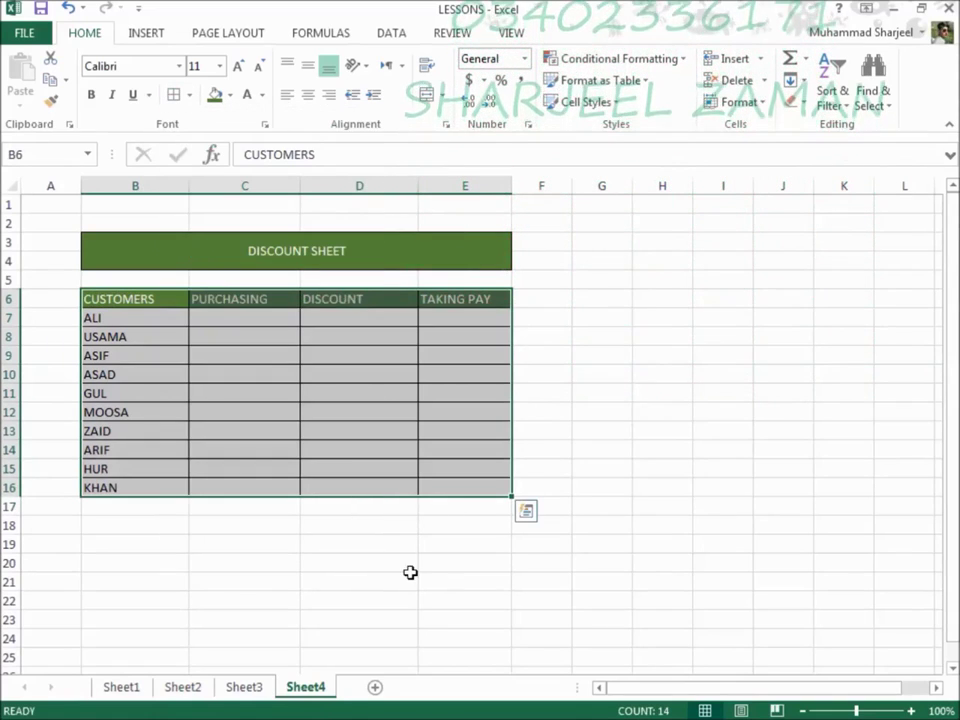
left_click(405, 576)
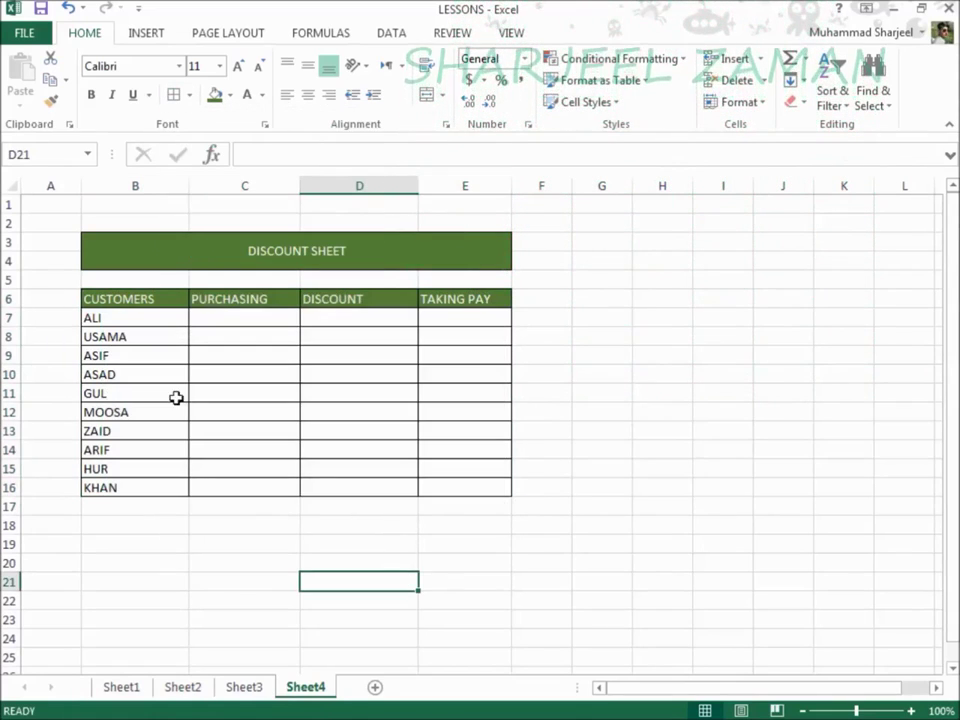
Step: Enter the purchasing amounts 400 and 700 in C7:C8, keeping the current Windows color scheme without further prompts
left_click(224, 317)
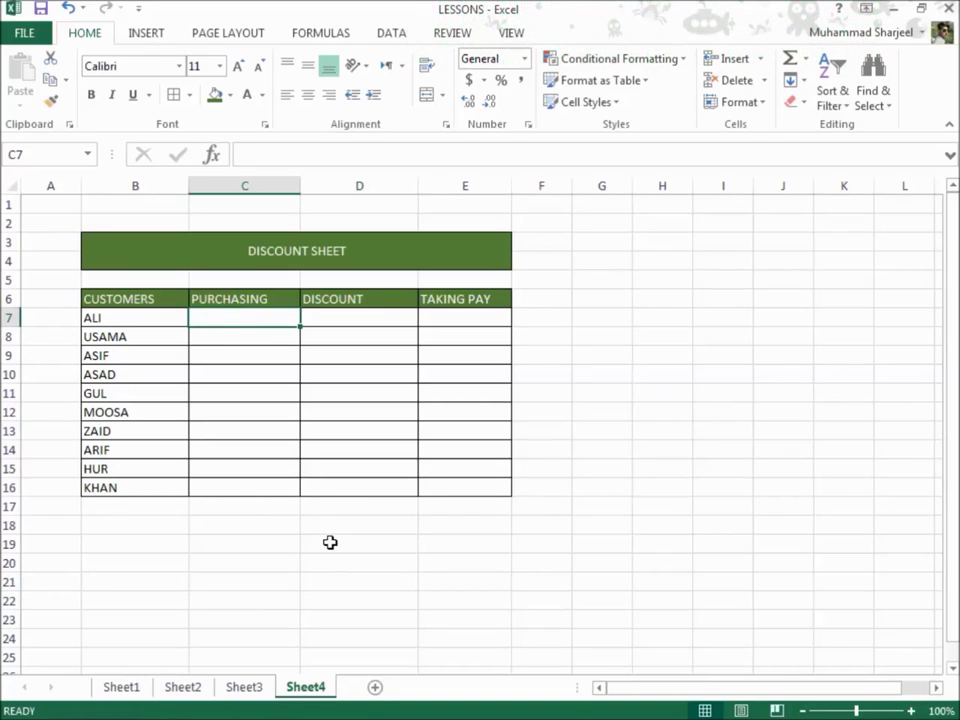
type("9")
key("BackSpace")
type("400")
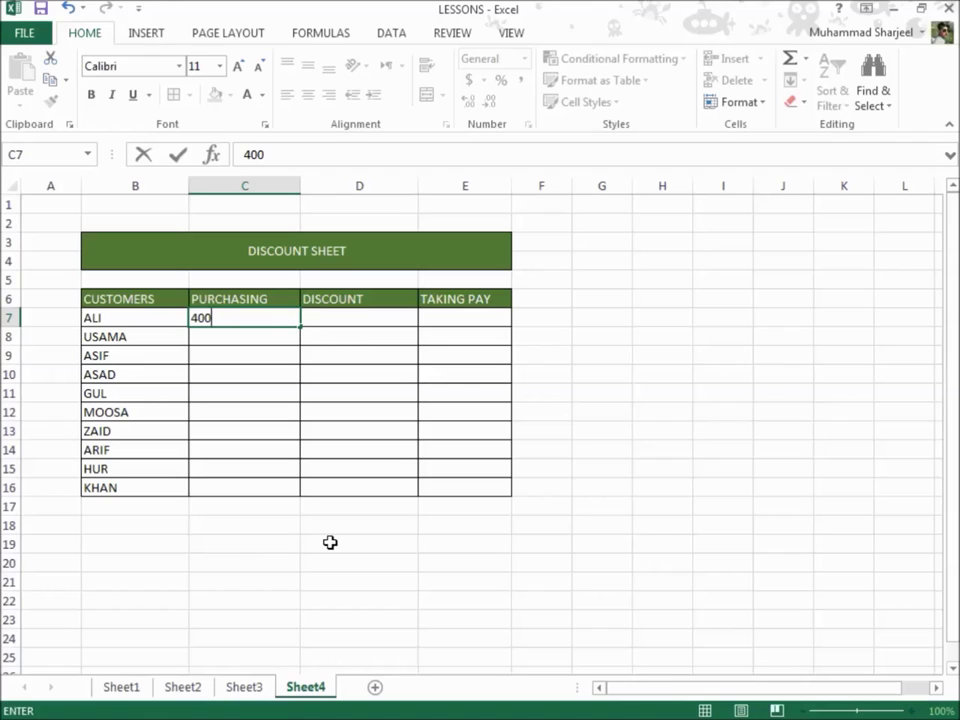
key("Return")
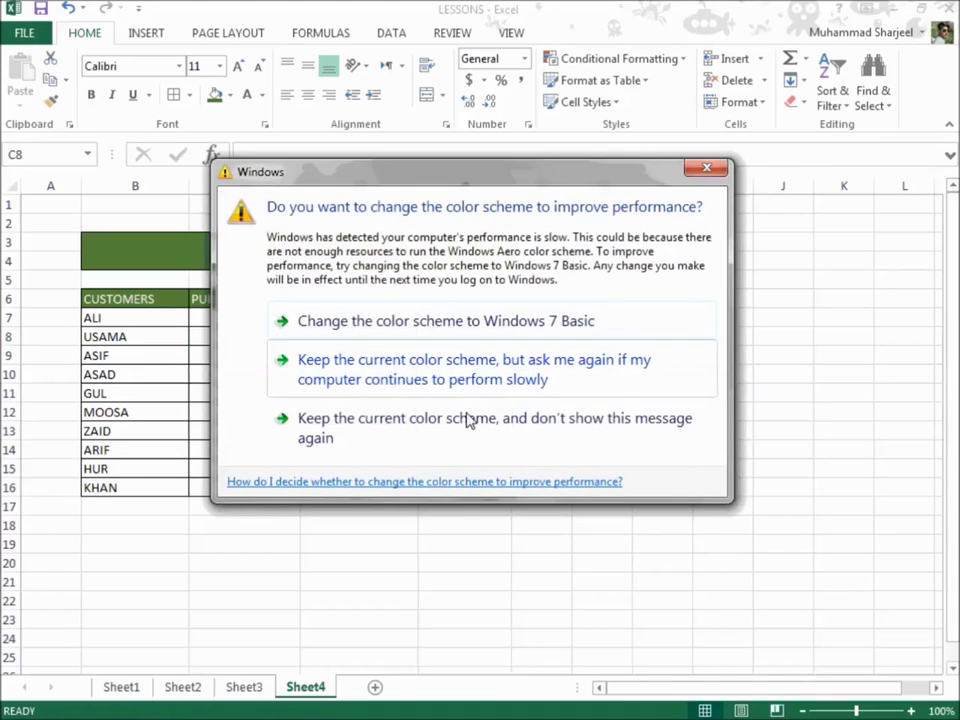
left_click(467, 418)
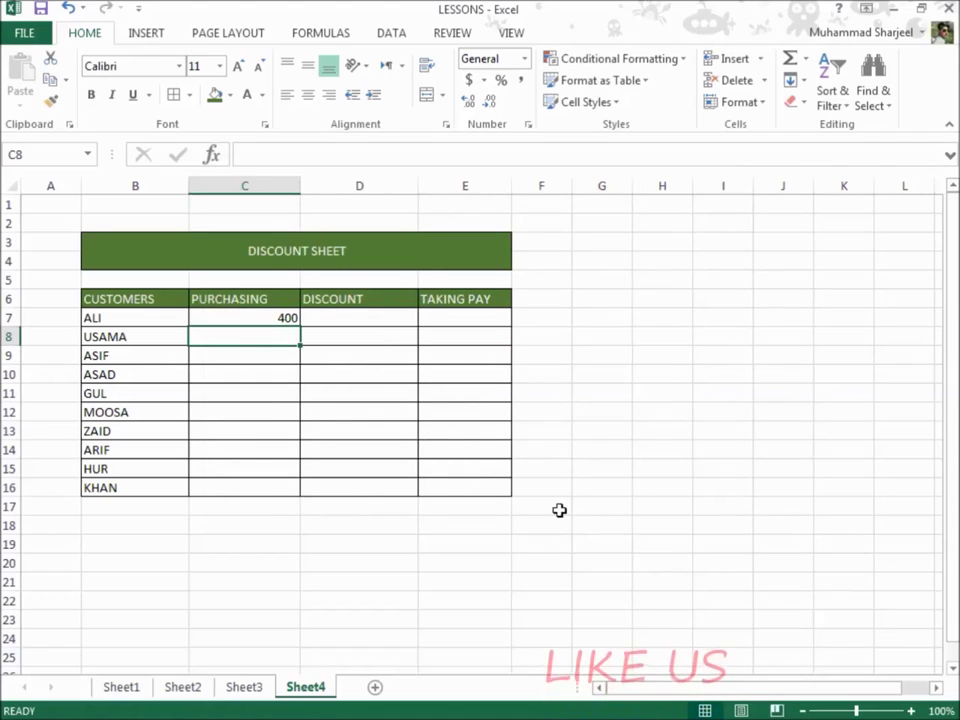
type("700")
key("Return")
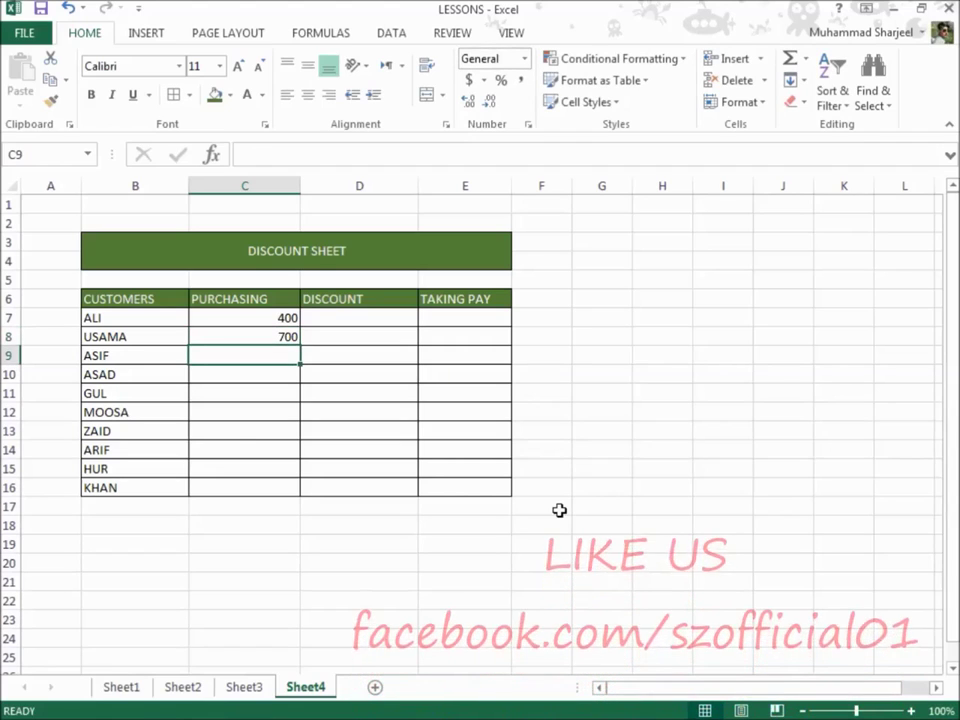
Step: Fill the Purchasing column cells C9:C12 with 600, 700, 500 and 800
type("600")
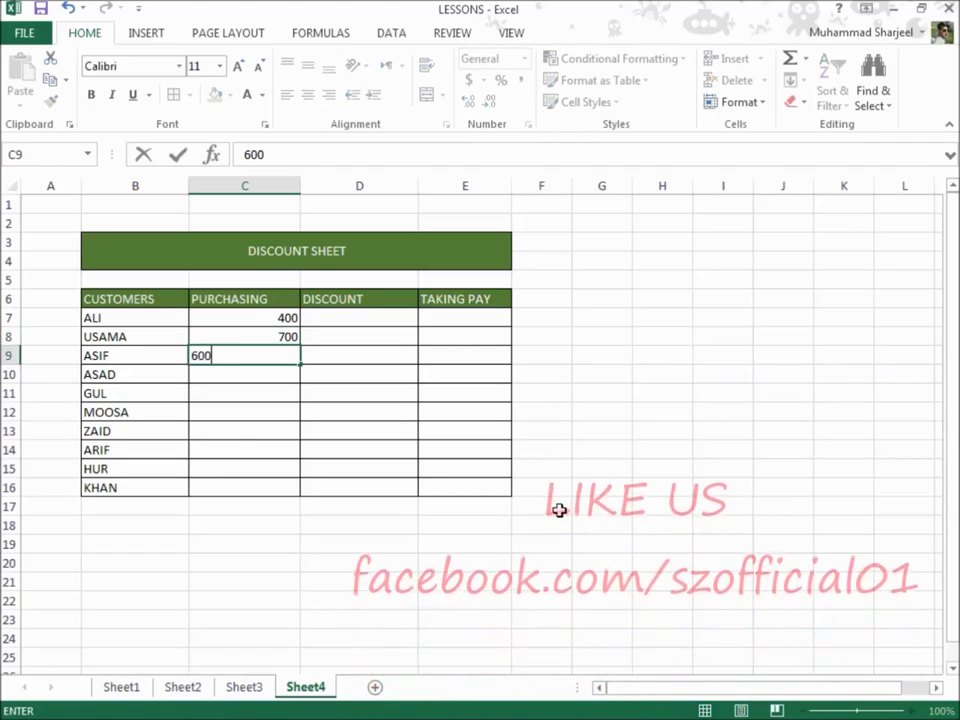
key("Return")
type("700")
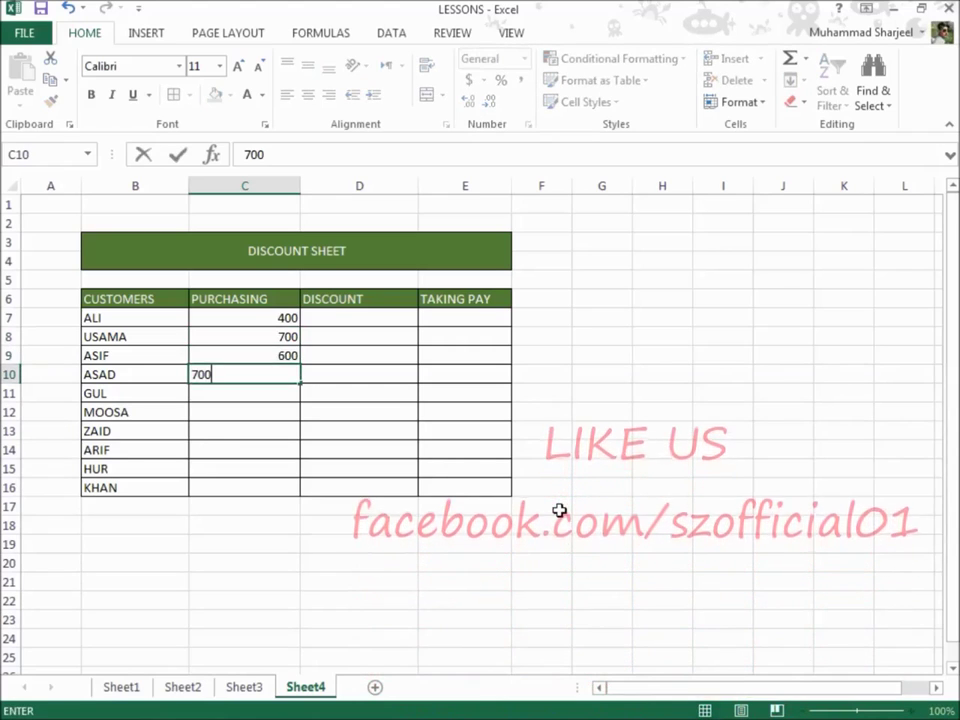
key("Return")
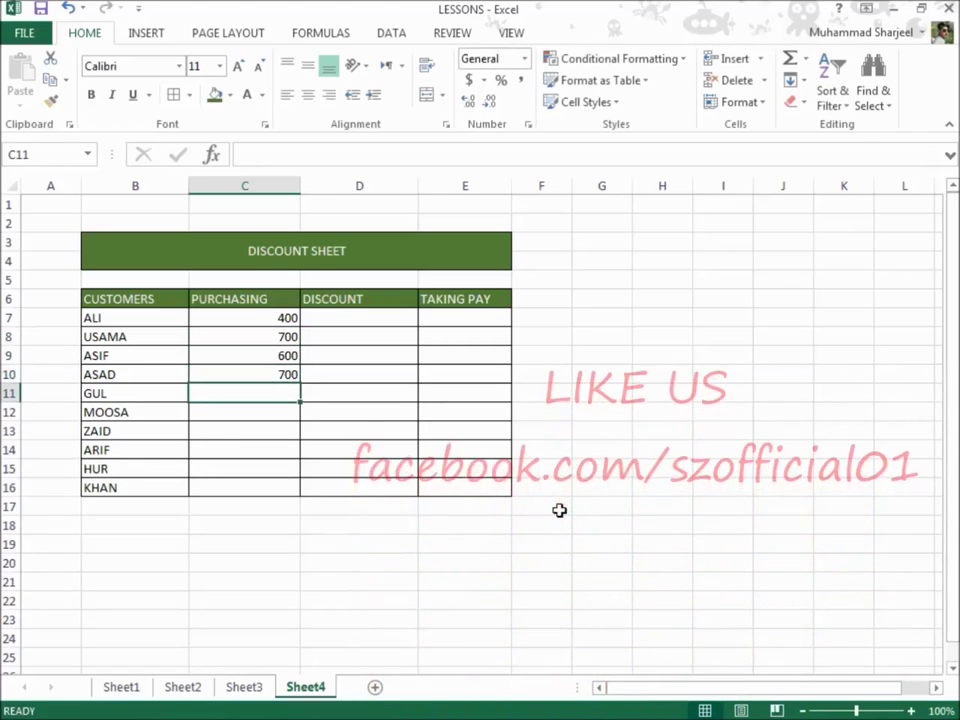
type("500")
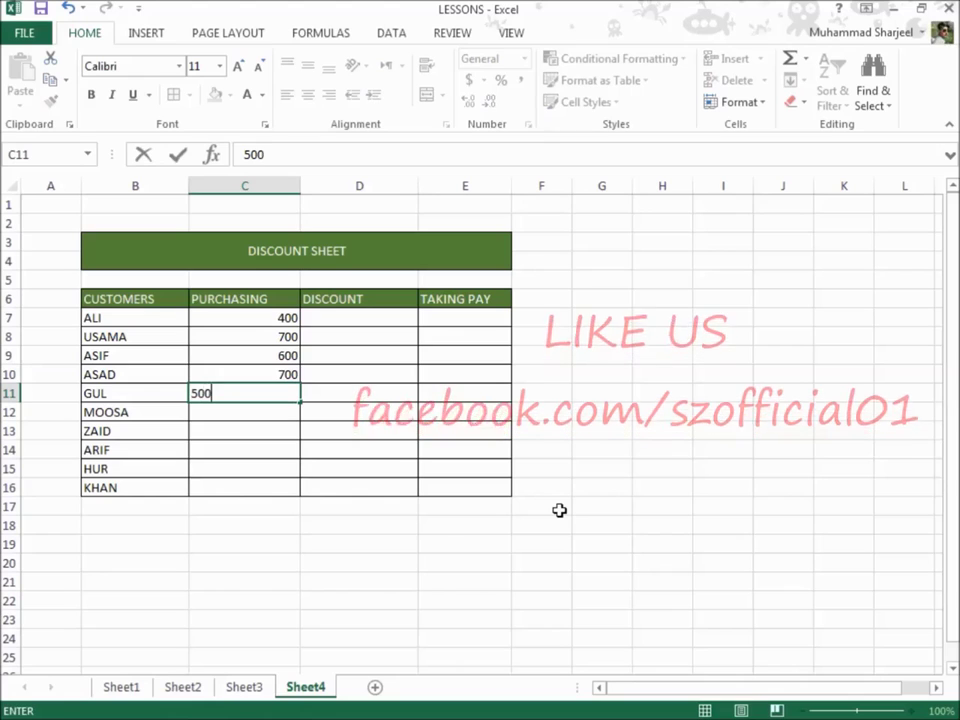
key("Return")
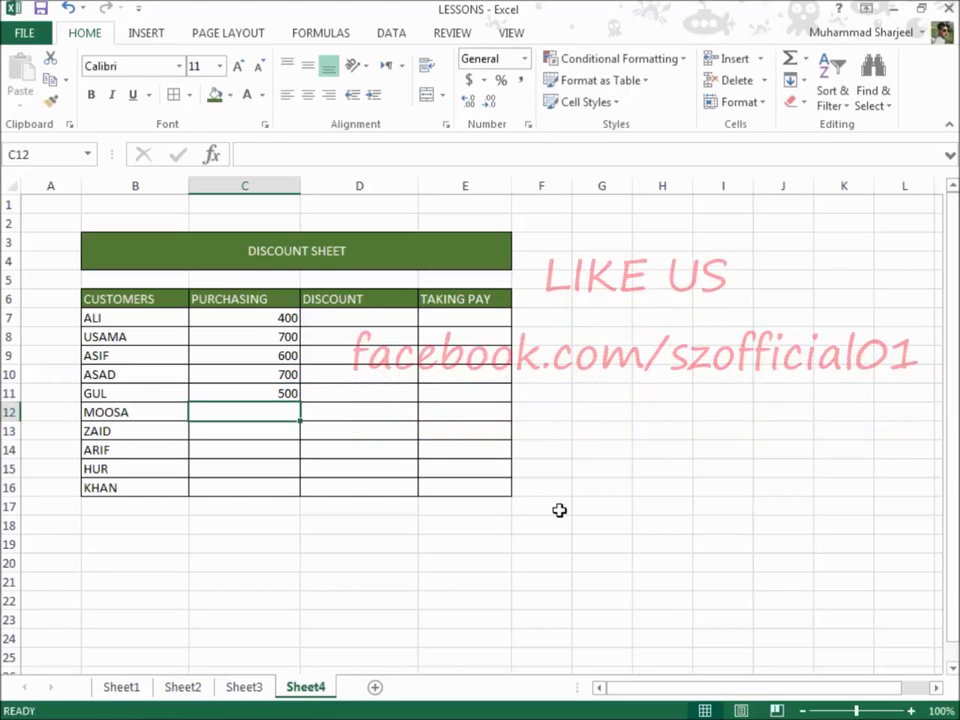
type("800")
key("Return")
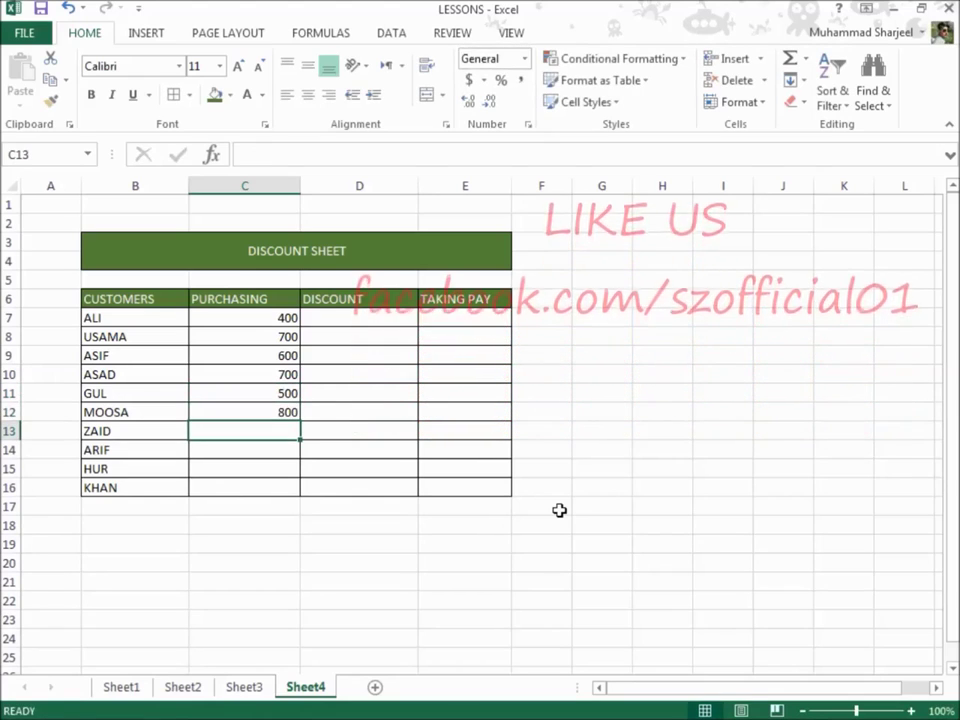
Step: Complete the Purchasing column by entering 300, 700, 200 and 900 in C13:C16
type("300")
key("Return")
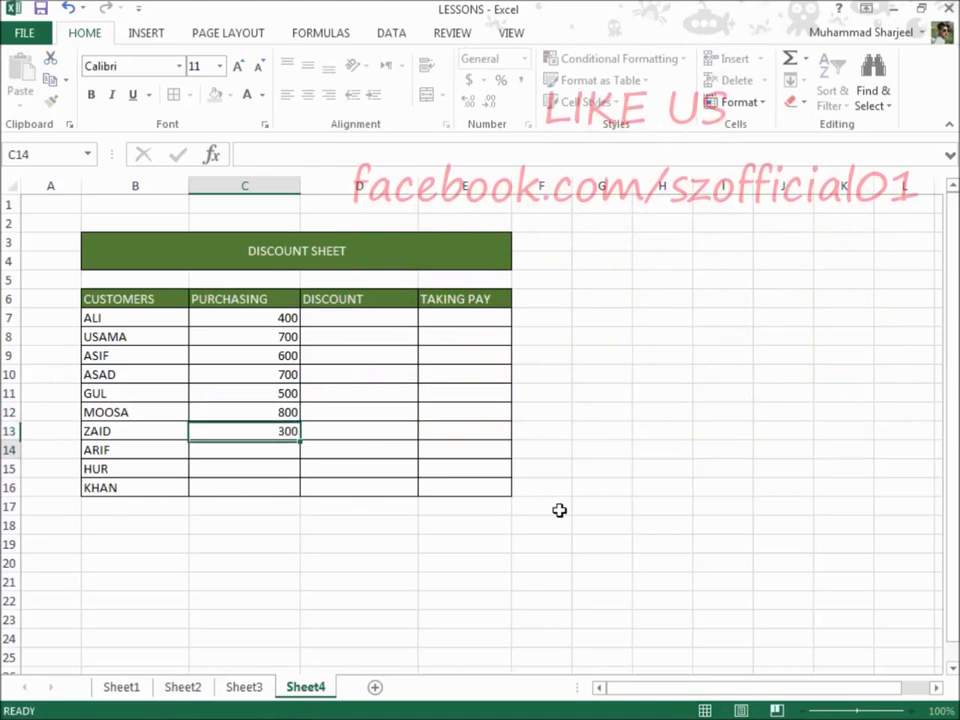
type("2")
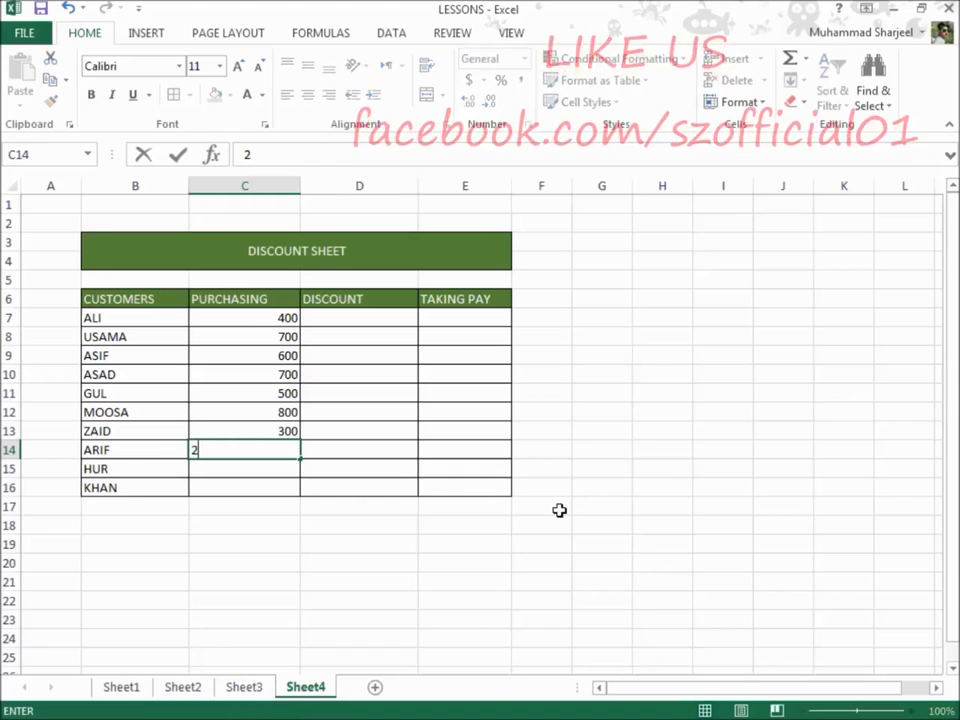
key("BackSpace")
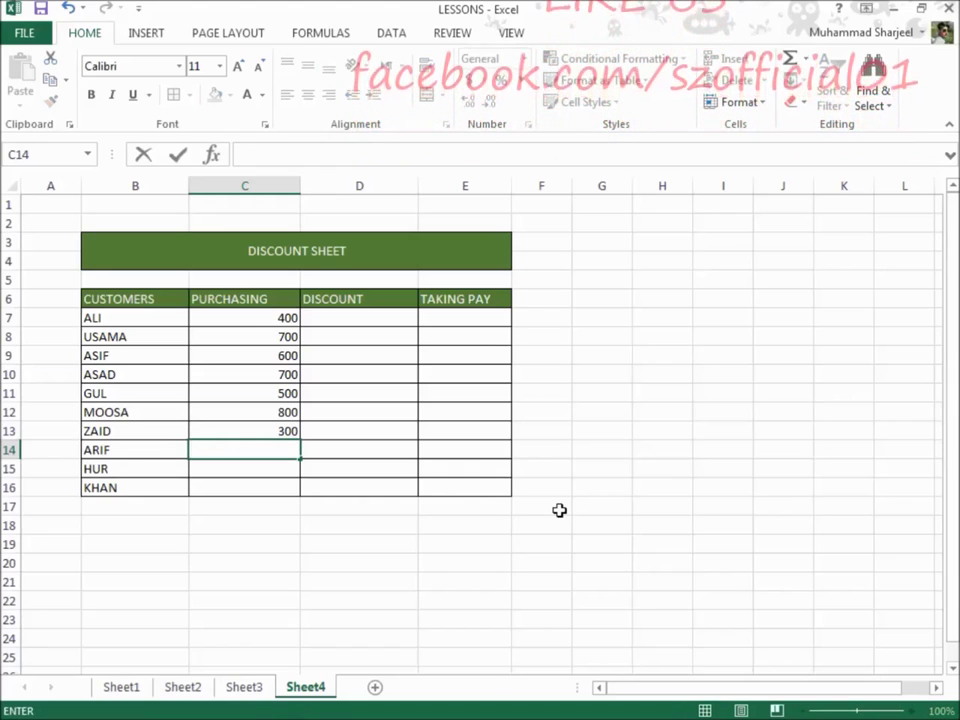
type("700")
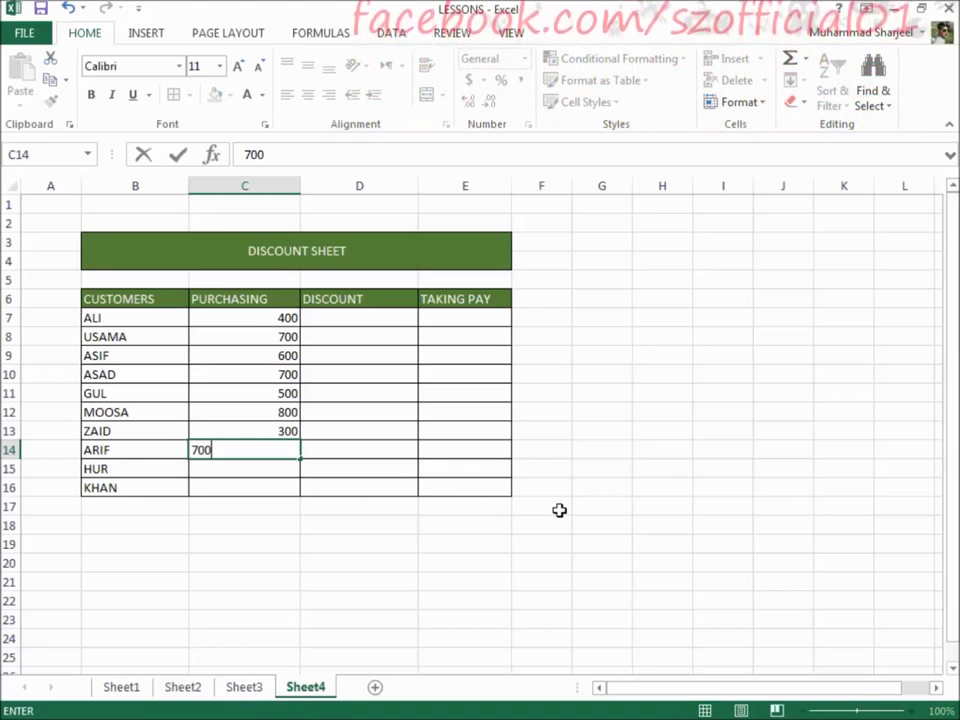
key("Return")
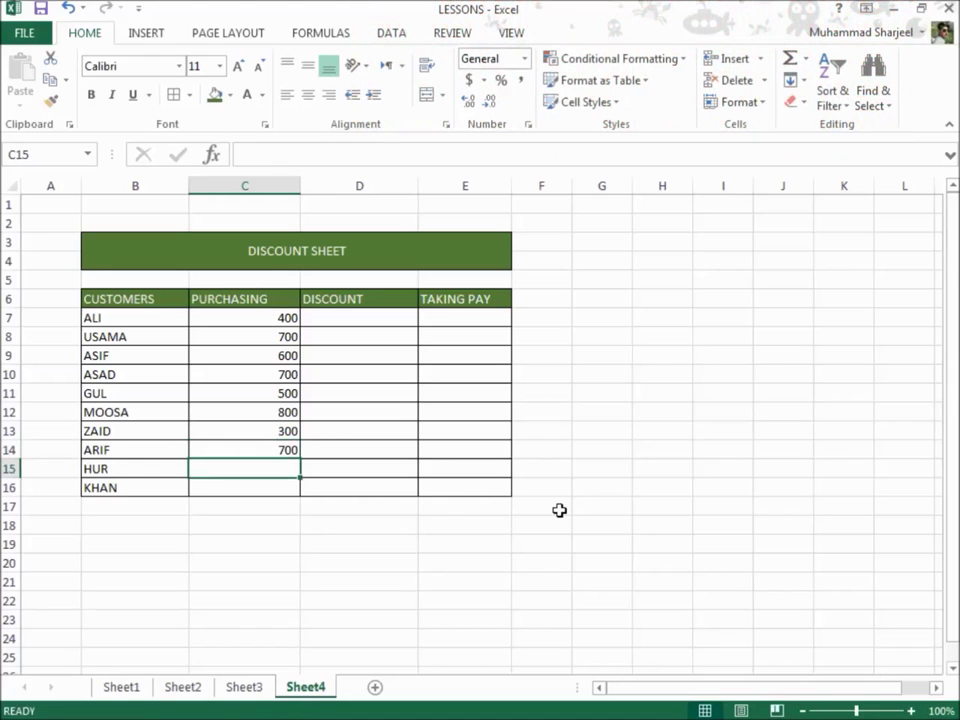
type("200")
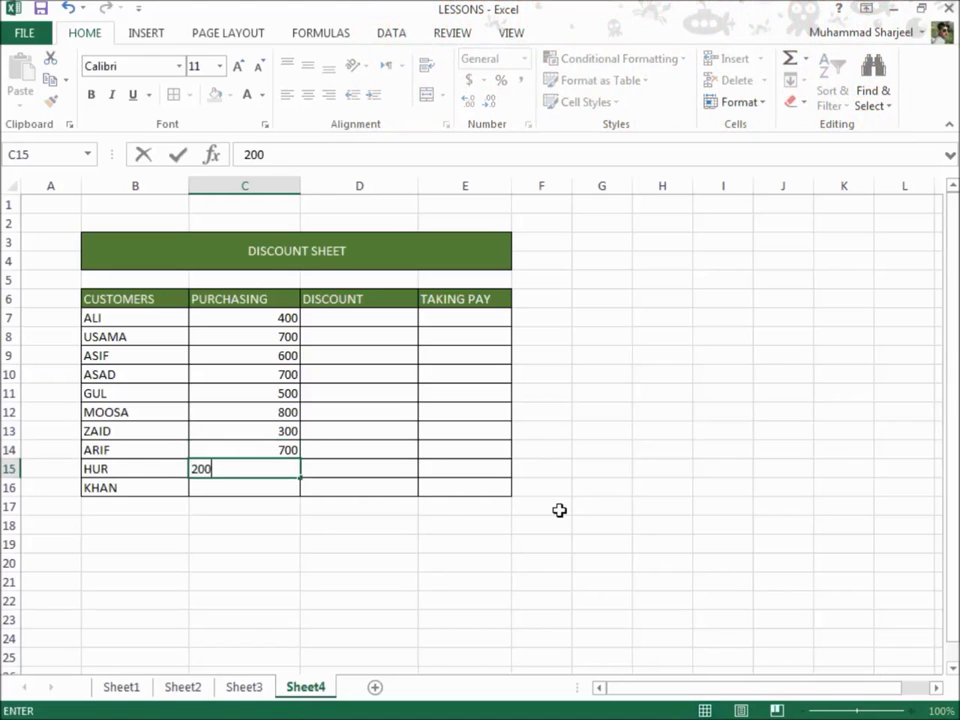
key("Return")
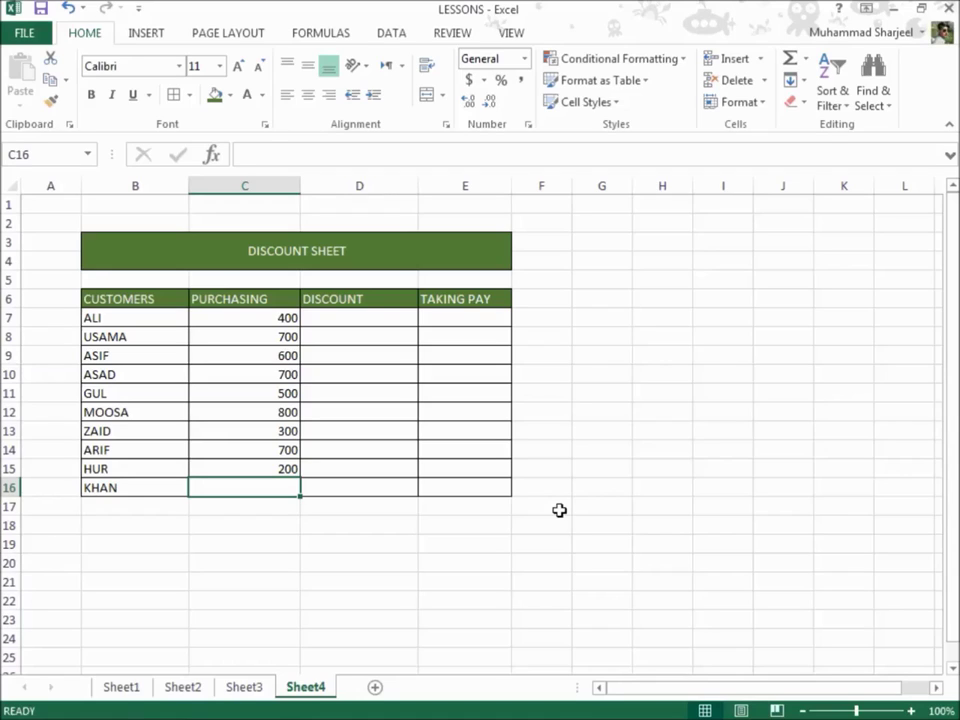
type("900")
key("Tab")
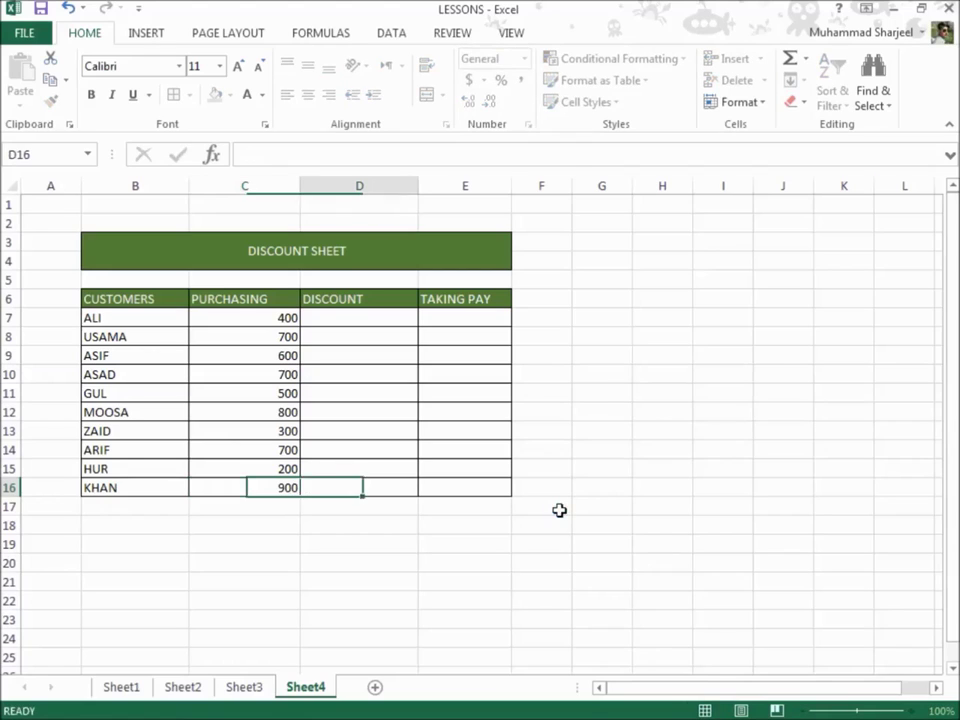
Step: Start an IF formula in the first Discount cell, D7, with the logical test C7<=500
key("Up")
key("Up")
key("Up")
key("Up")
key("Up")
key("Up")
key("Up")
key("Up")
key("Up")
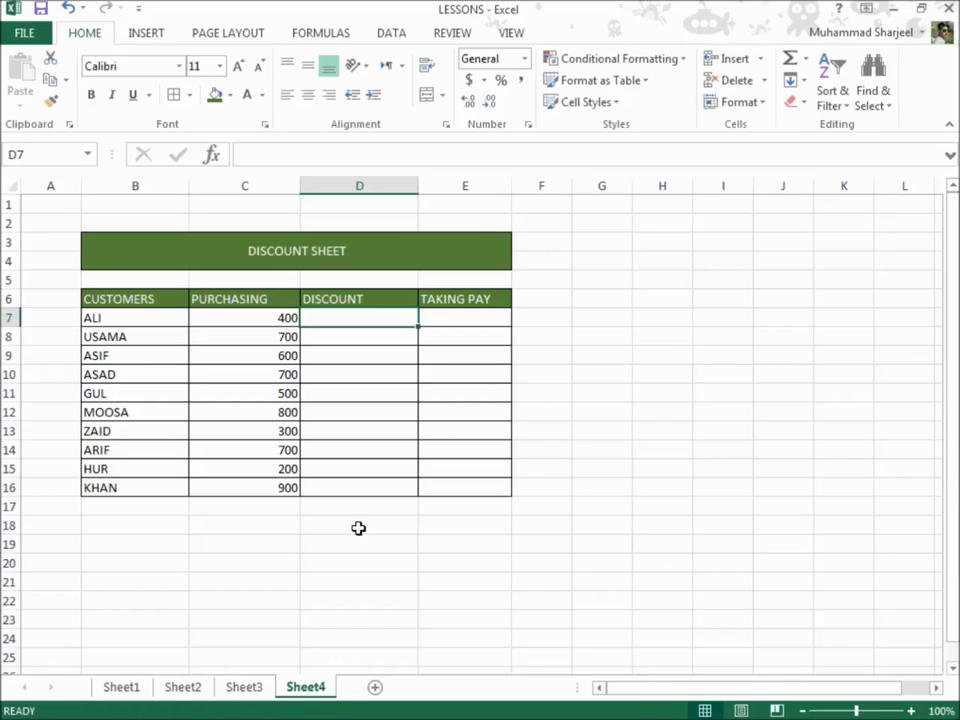
type("=")
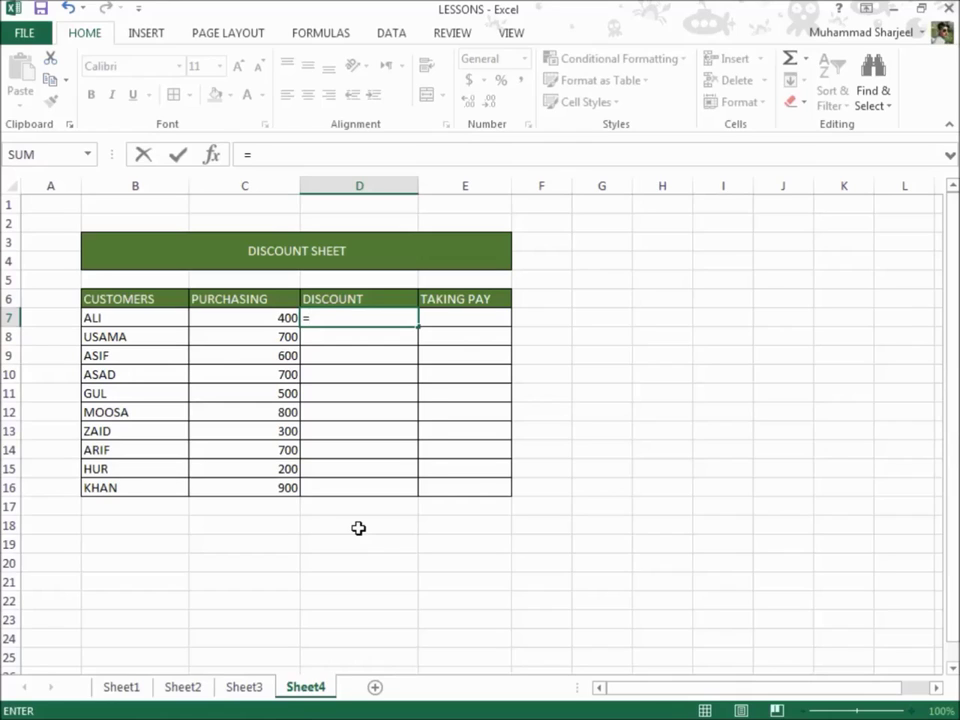
type("IF")
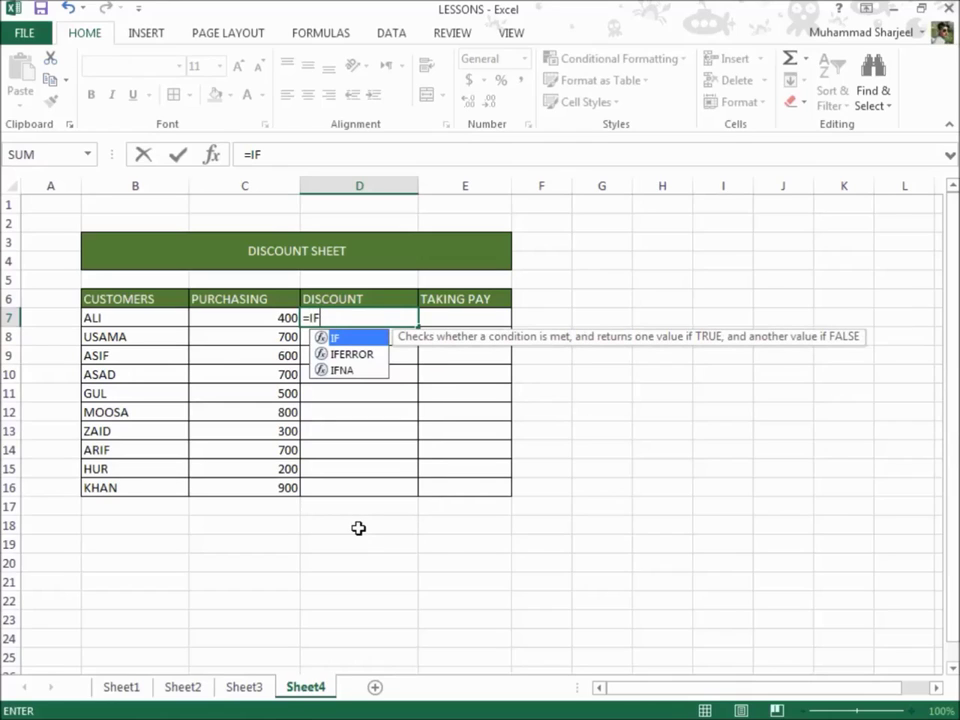
type("(")
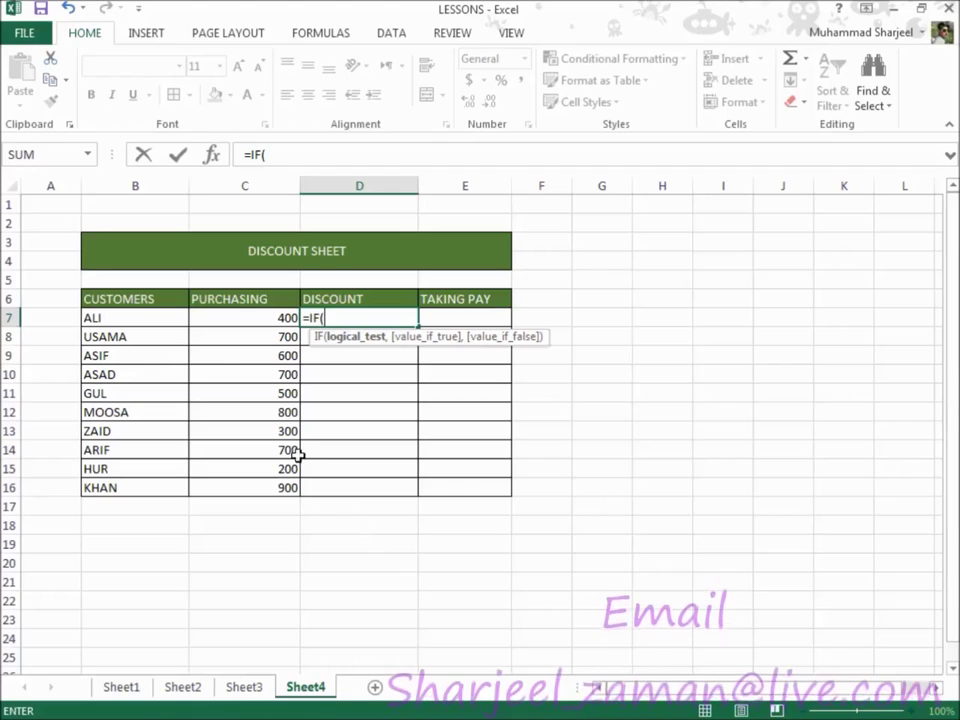
left_click(267, 318)
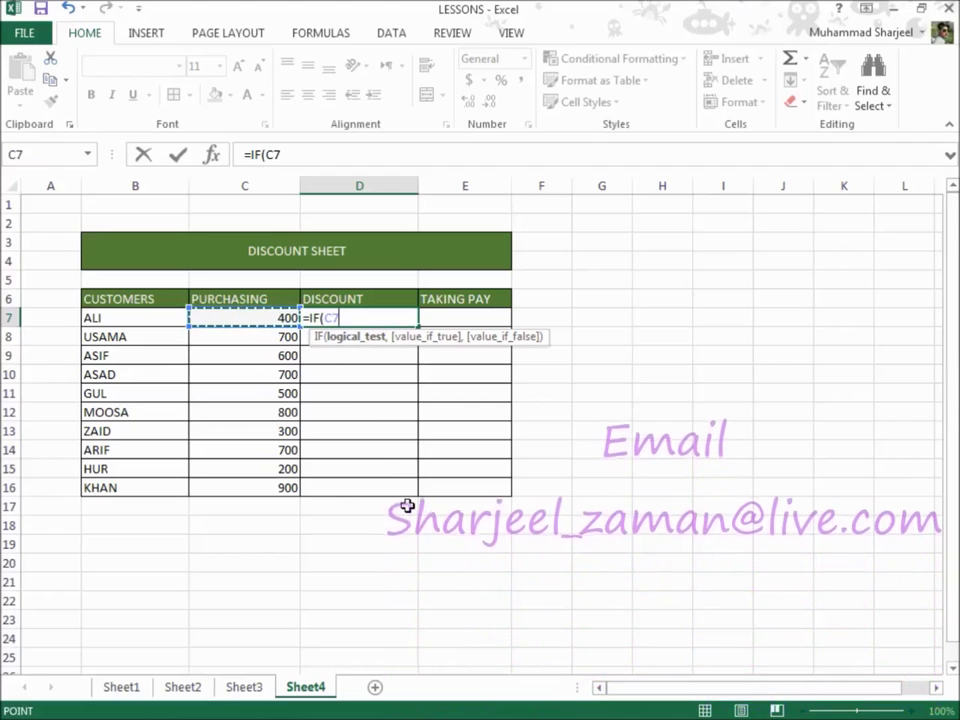
type("<")
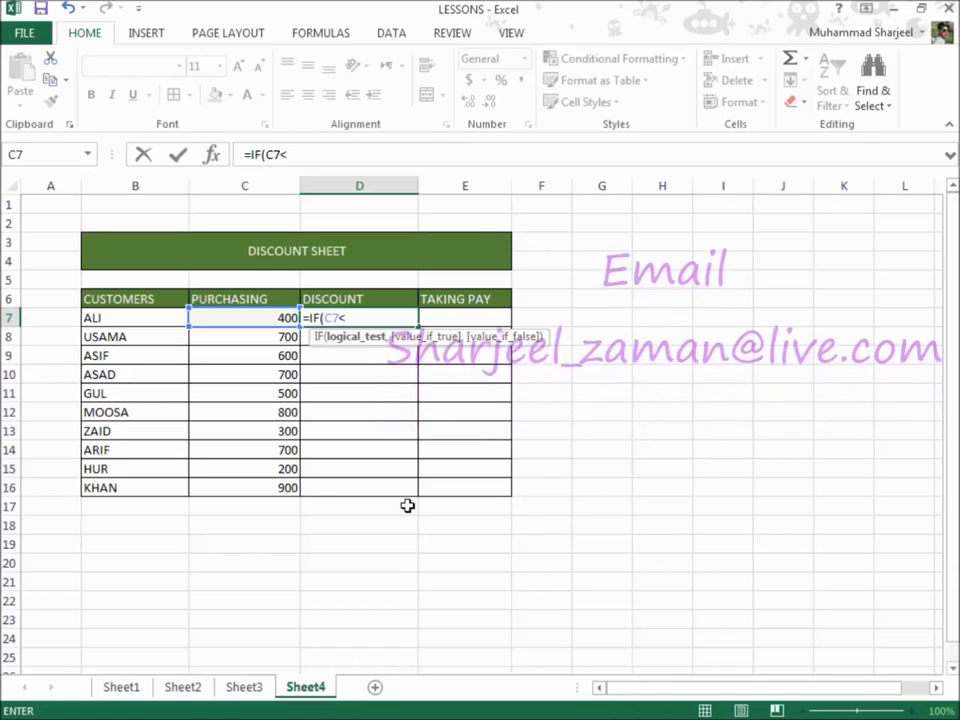
type("=")
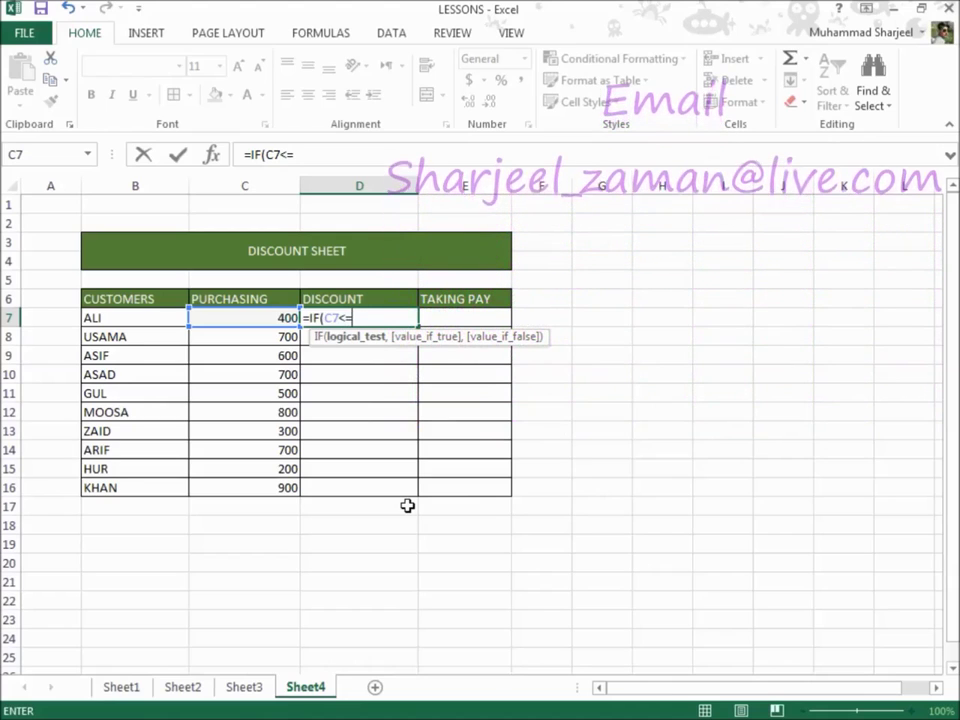
type("500")
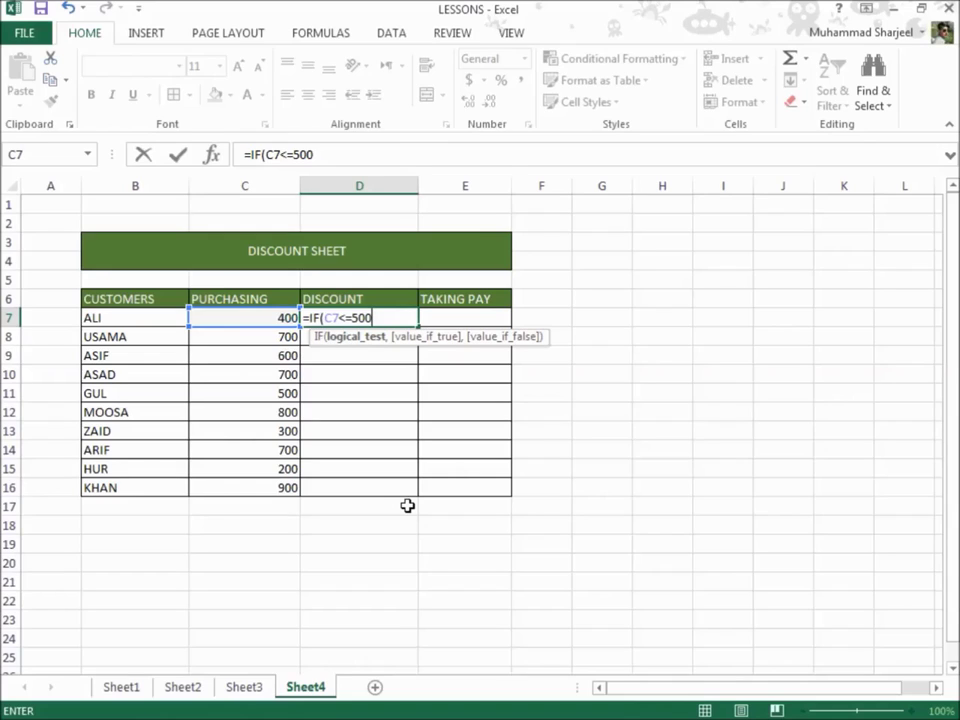
Step: Add the text "NOT DISCOUNT" as the value-if-true argument of the IF formula in D7
type(",")
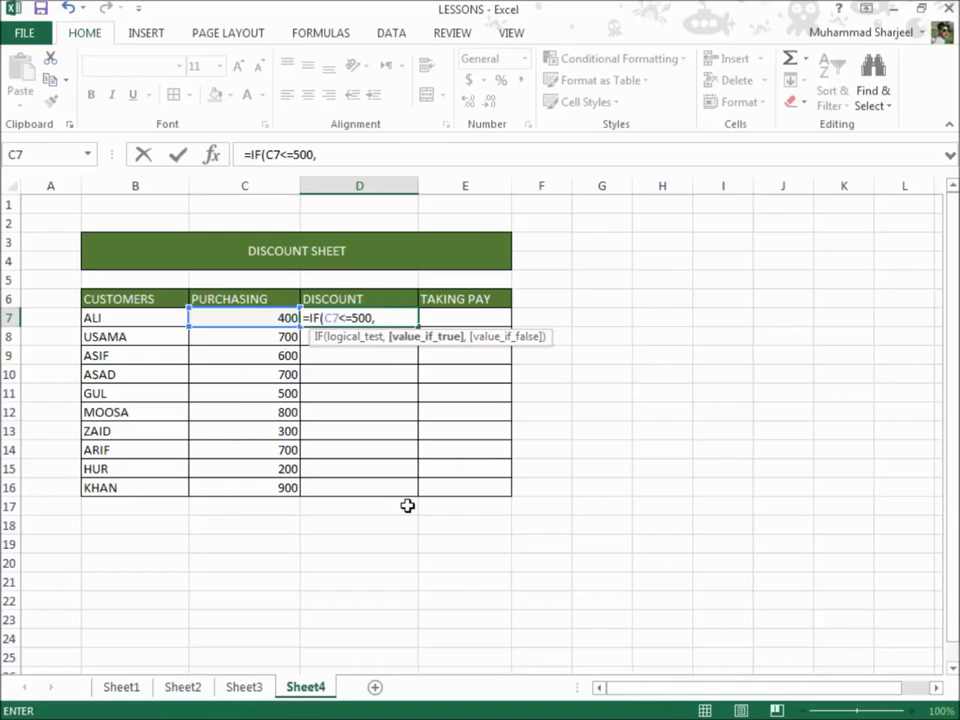
type("\"NOT DISCOUNT")
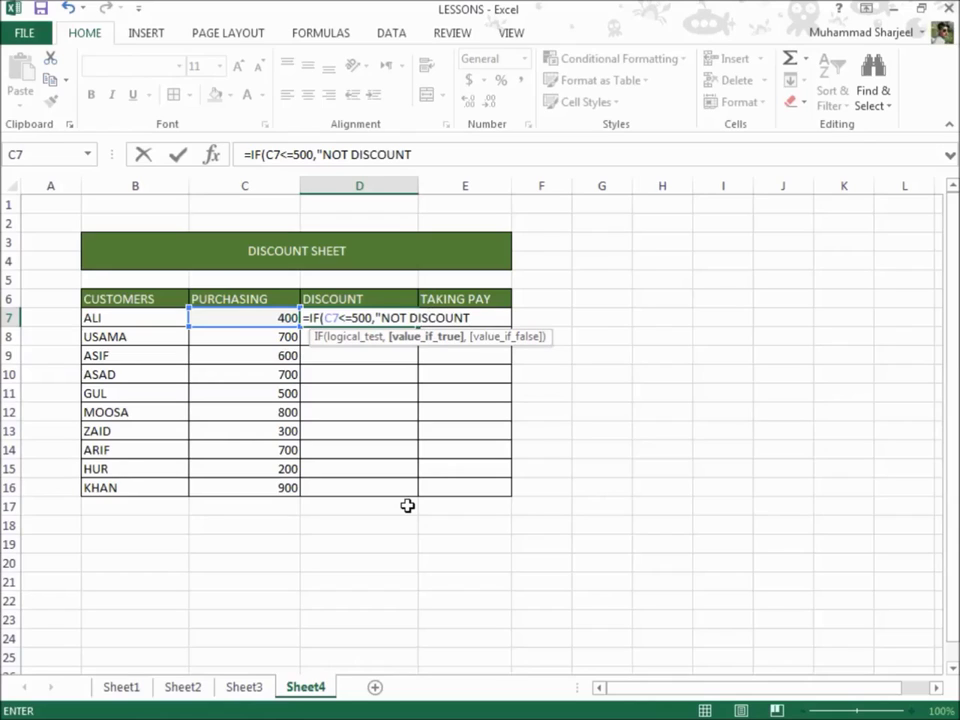
type("\",")
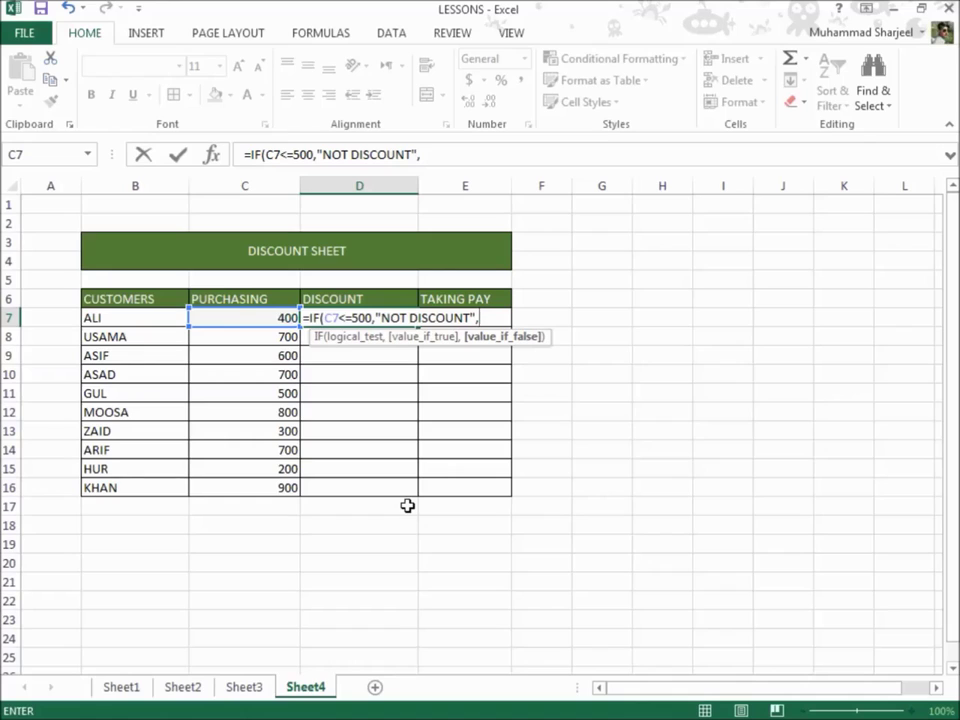
Step: Nest a second IF as the value-if-false argument in D7, with C7 as its logical test
type("IF")
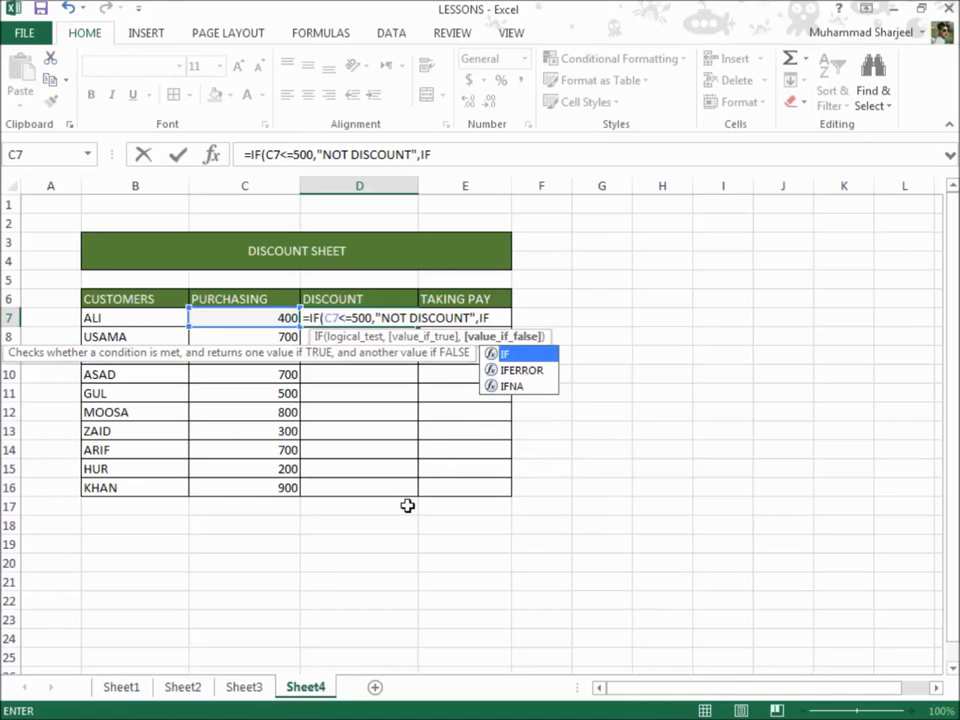
type("(")
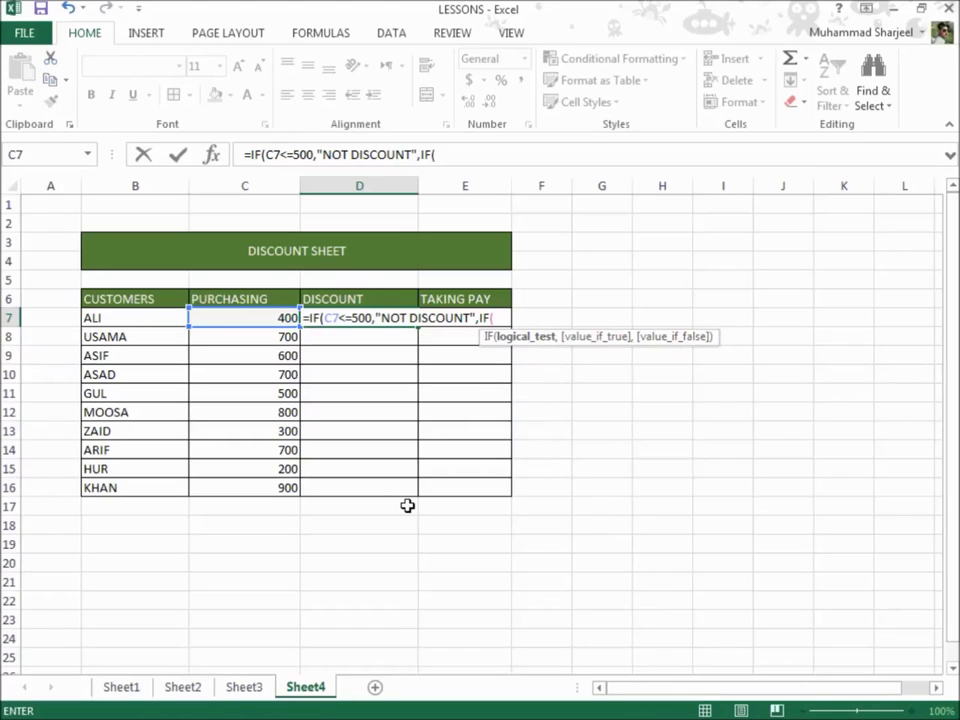
left_click(241, 318)
type(",")
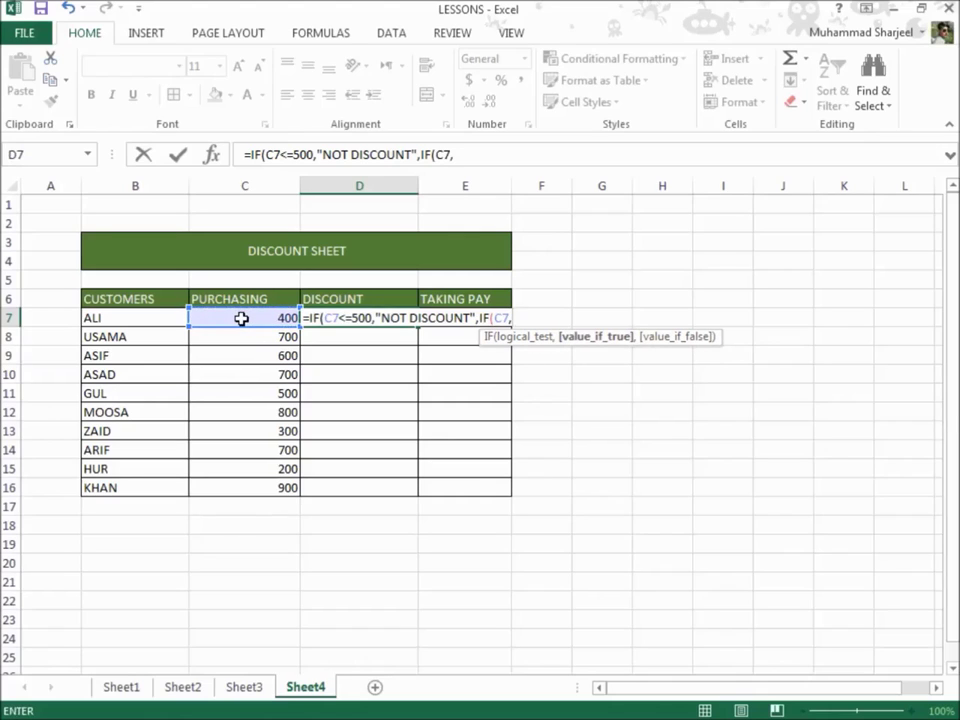
Step: Set the nested IF's true value to C7*25%, close both functions and enter the formula in D7
left_click(241, 318)
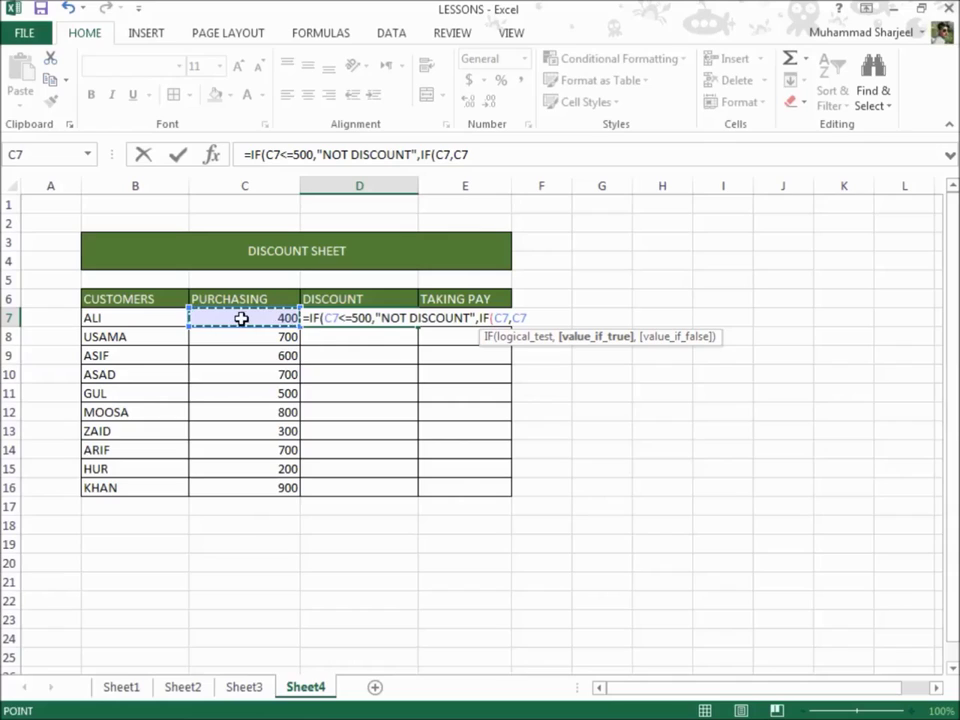
type("*")
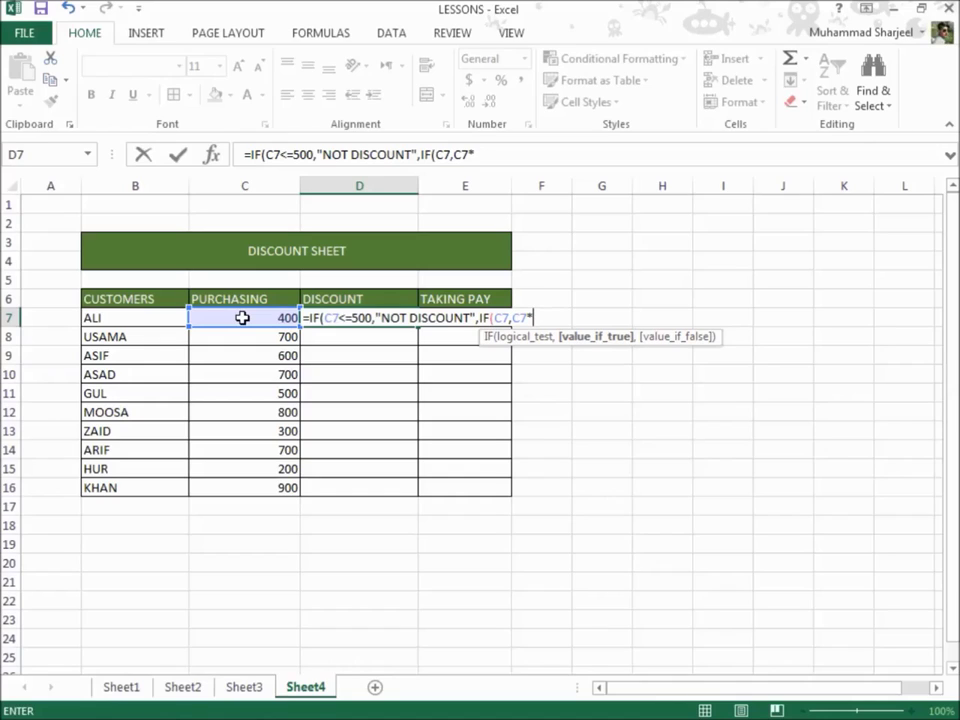
type("5")
key("BackSpace")
key("BackSpace")
type("7<=5")
key("BackSpace")
key("BackSpace")
type("25")
type("%")
type(")")
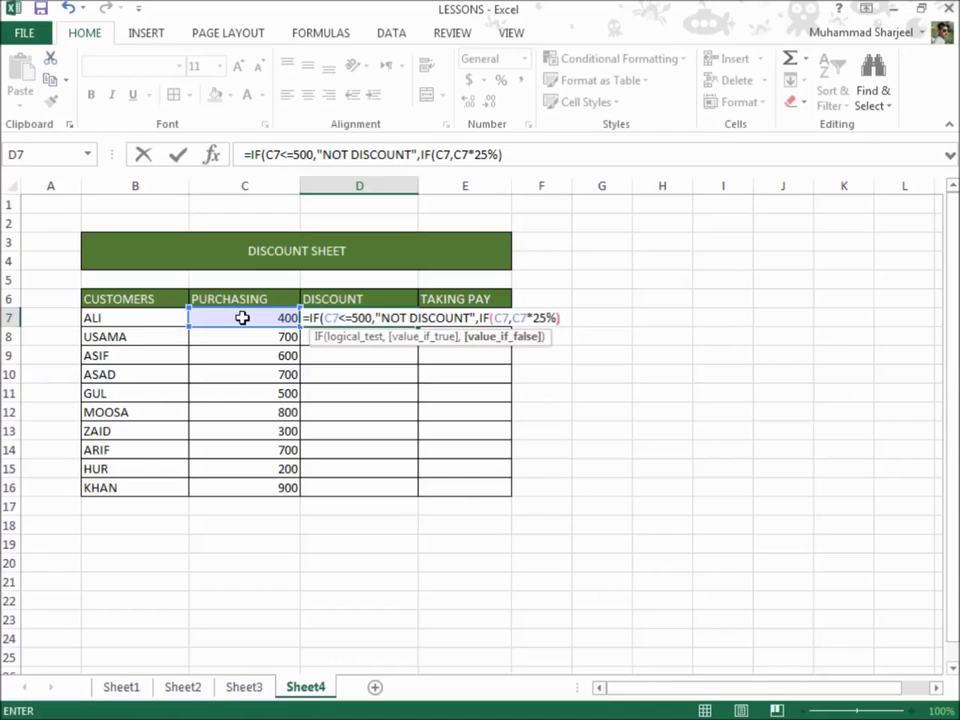
type(")")
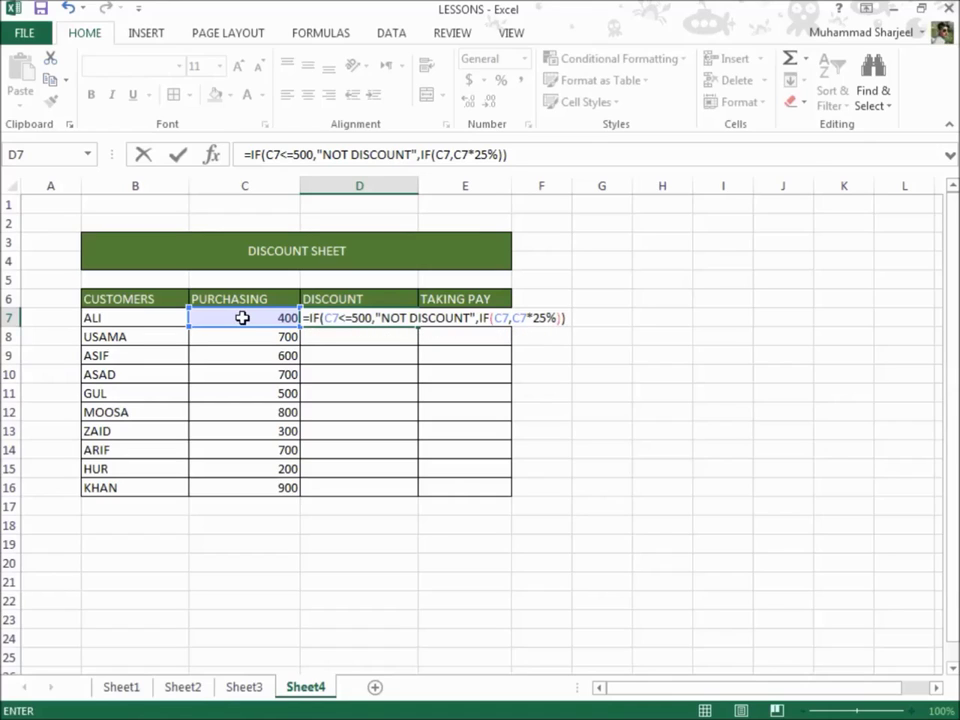
key("Return")
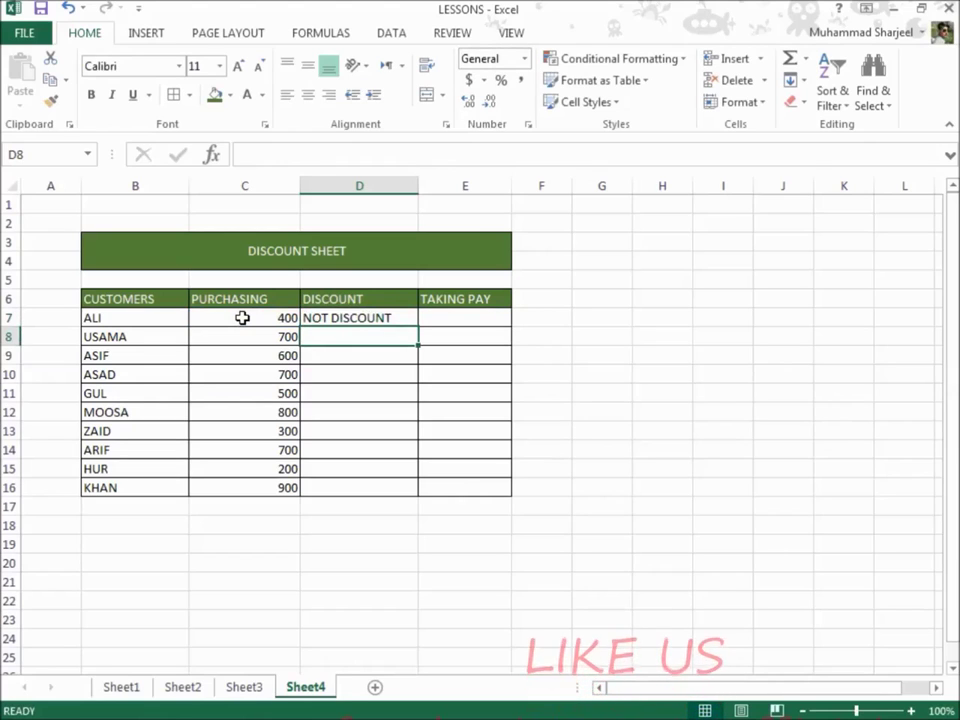
Step: Fill the discount formula from D7 down through D16 for all remaining customers
key("Up")
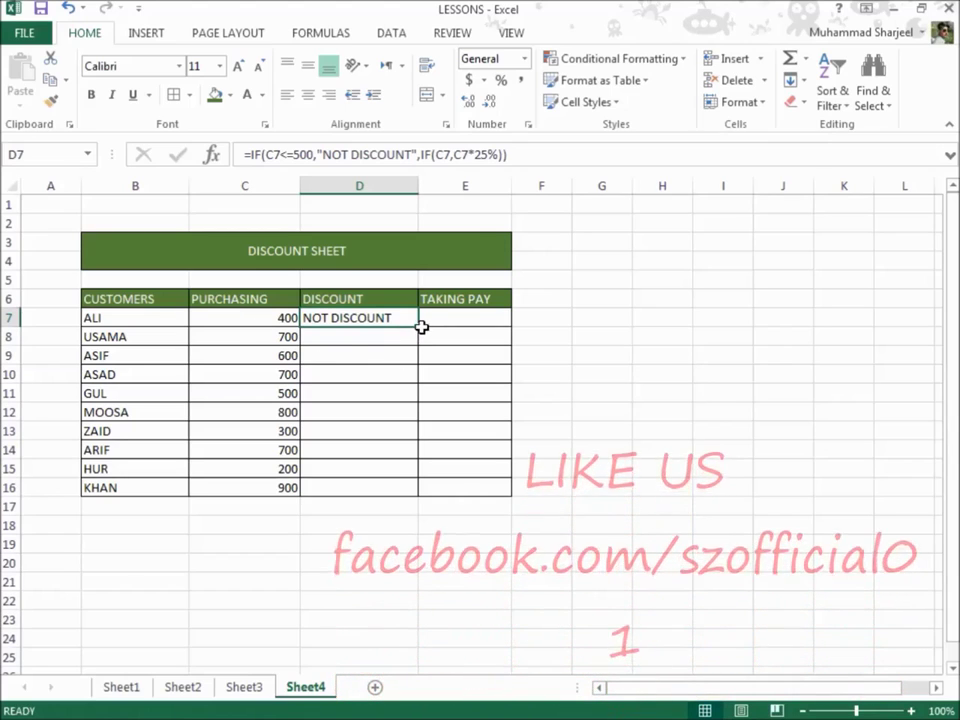
left_click_drag(421, 327, 427, 509)
left_click(538, 559)
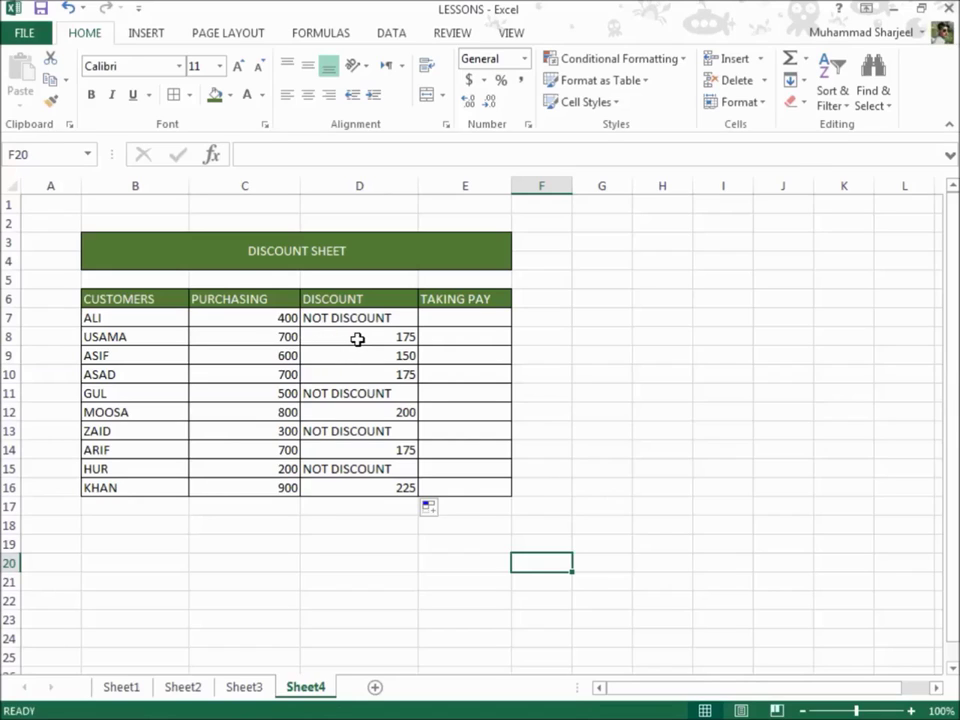
Step: Enter the formula =C7-D7 in the first Taking Pay cell, E7
left_click(444, 321)
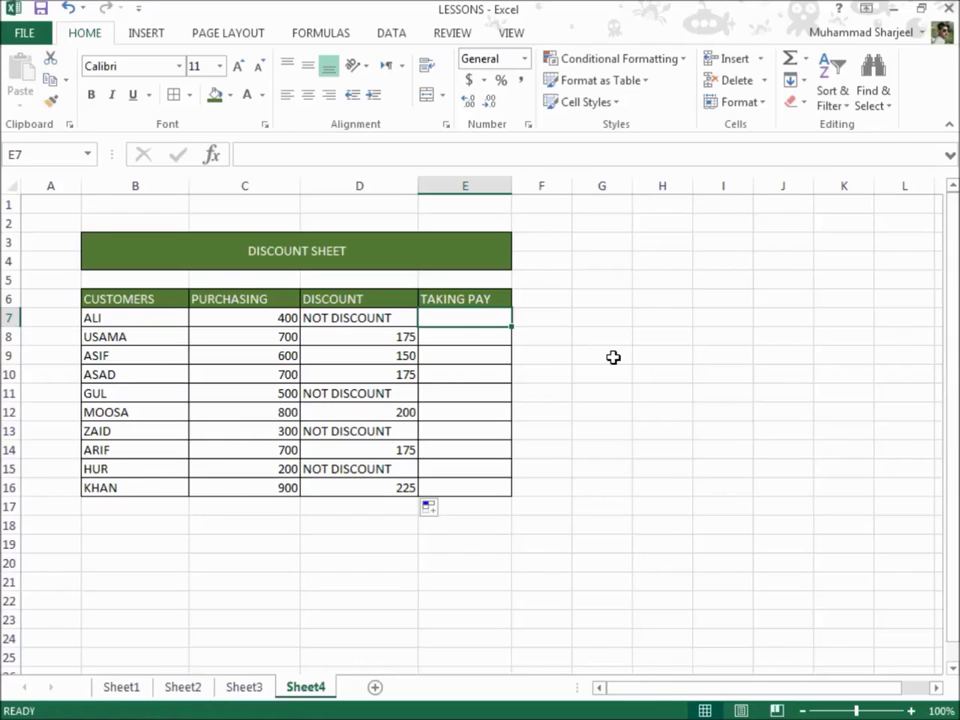
type("=")
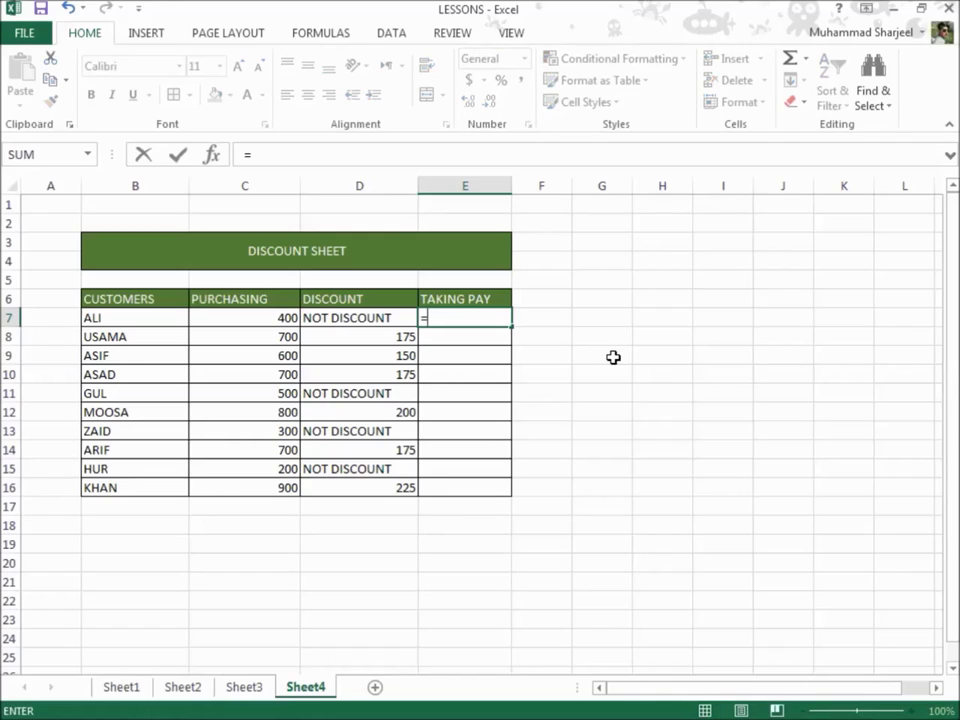
left_click(231, 318)
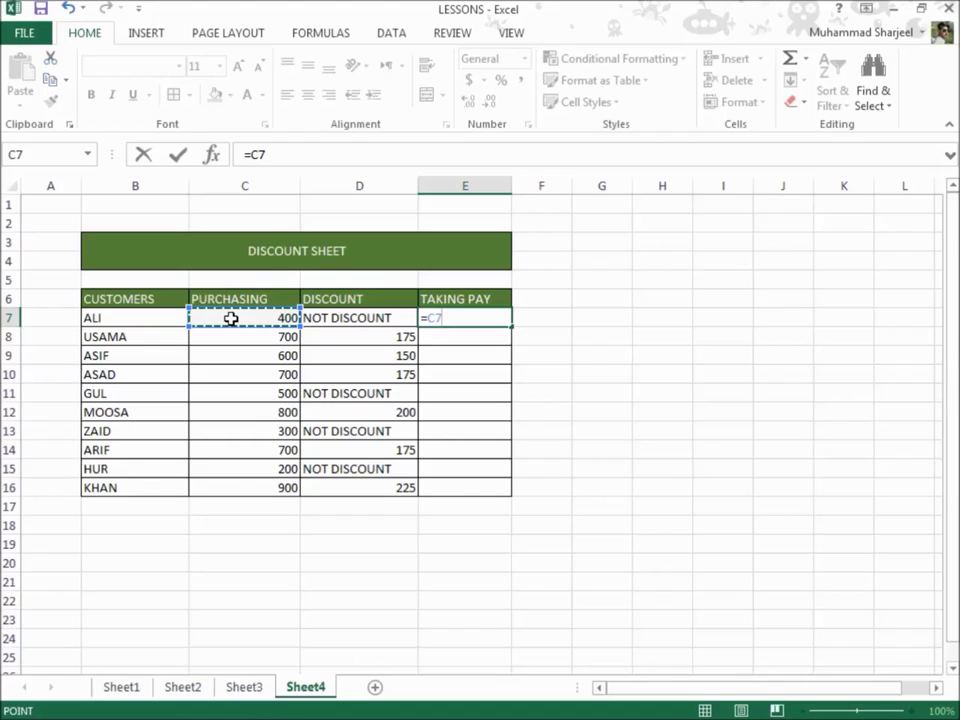
type("-")
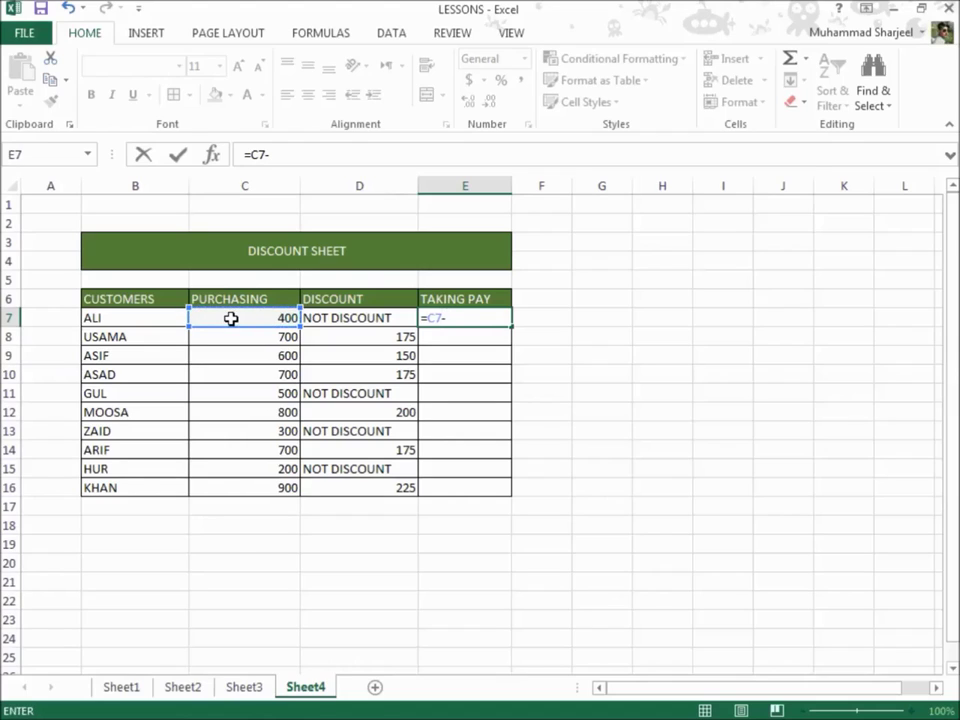
left_click(327, 318)
key("Return")
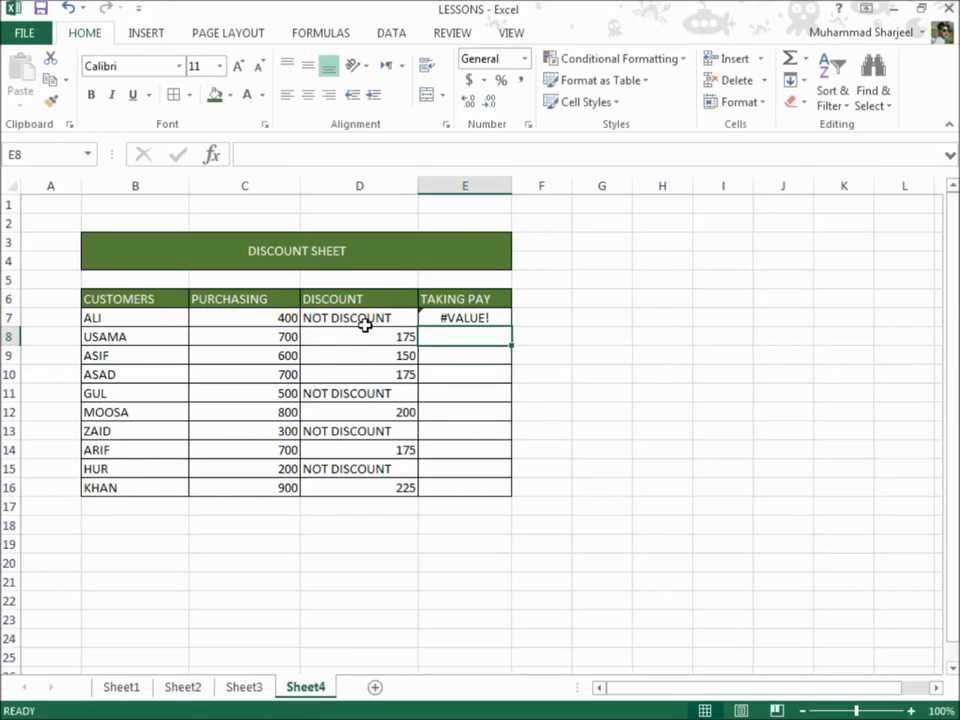
Step: Fill the Taking Pay formula from E7 down through E16
left_click(495, 315)
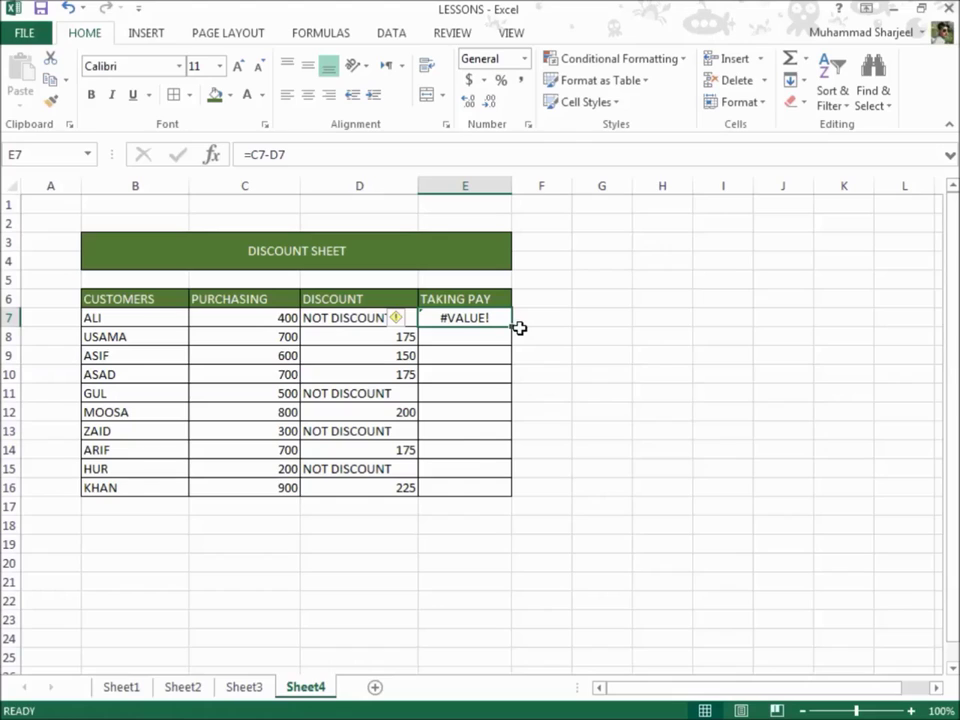
left_click_drag(514, 328, 512, 494)
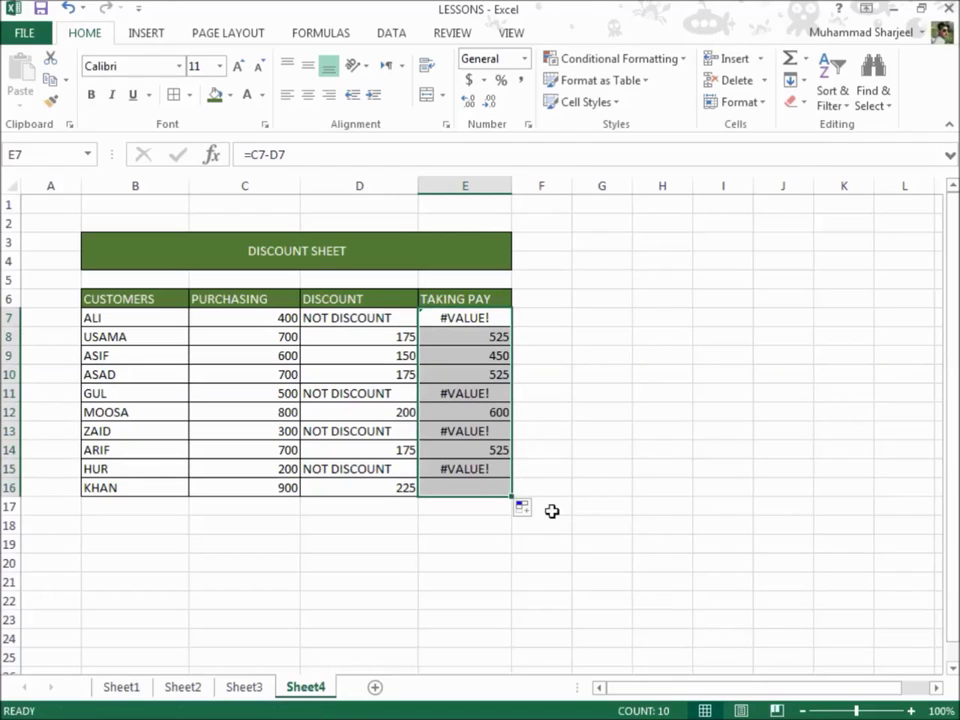
left_click(608, 467)
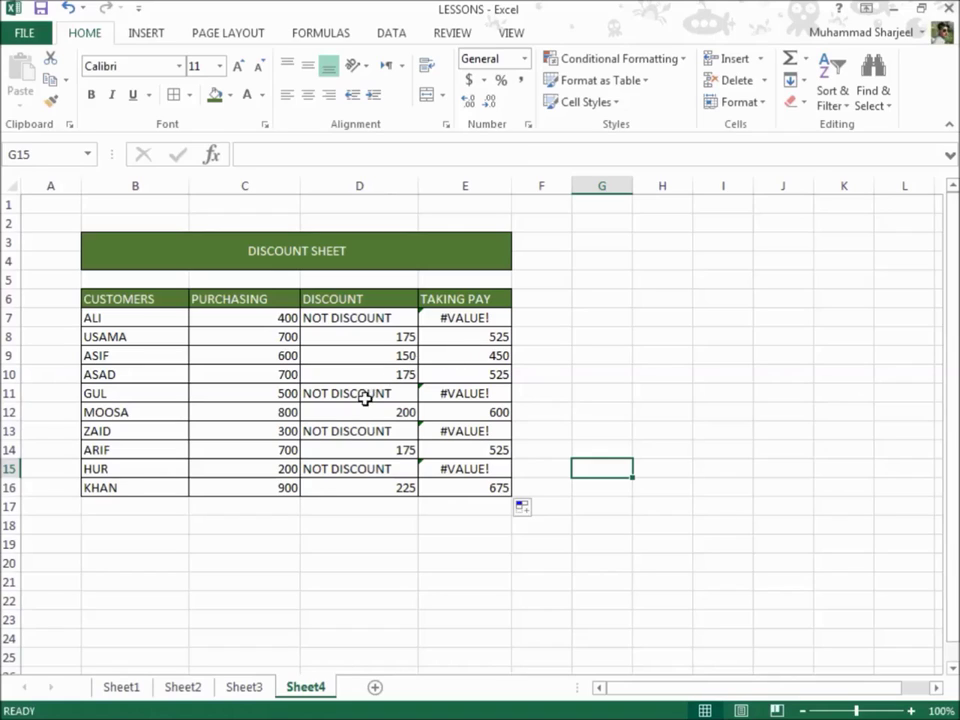
Step: Change the purchasing amount in C13 to 850
left_click(234, 429)
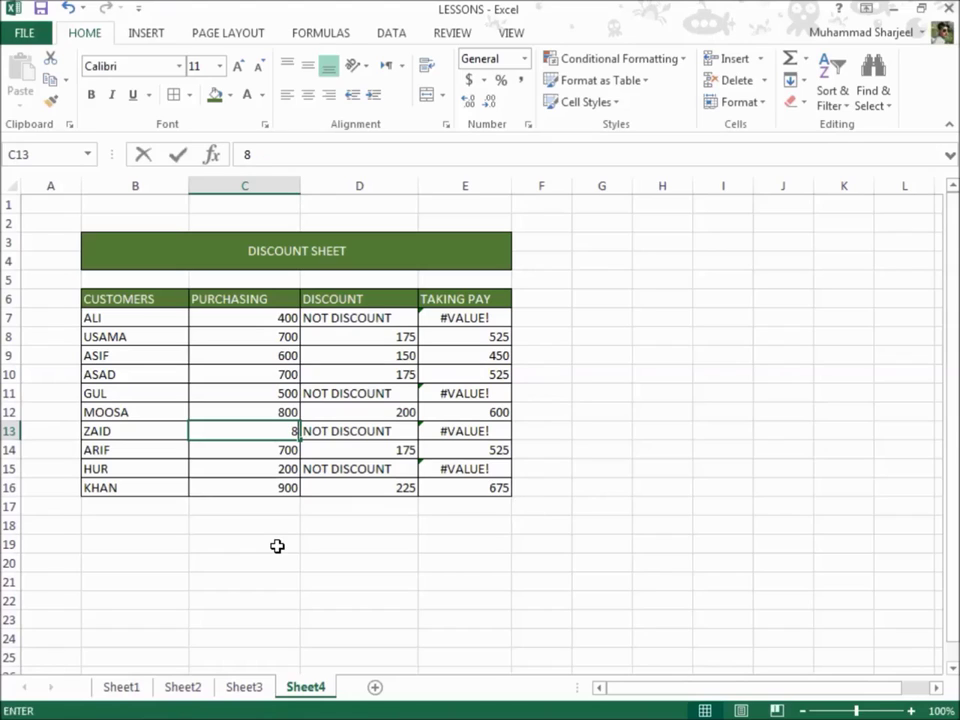
type("850")
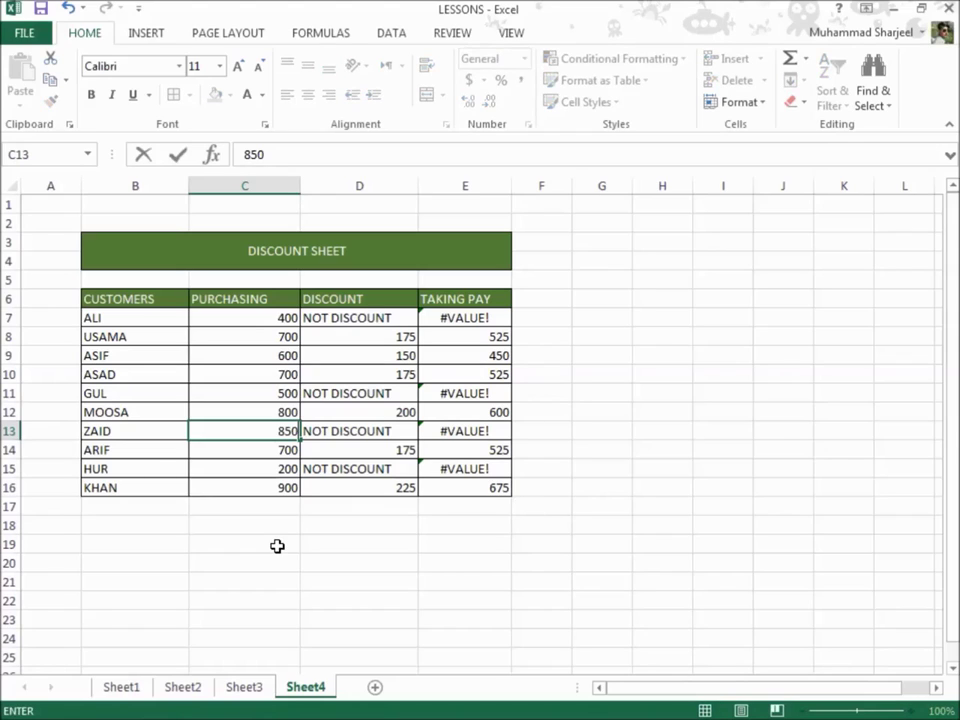
key("Left")
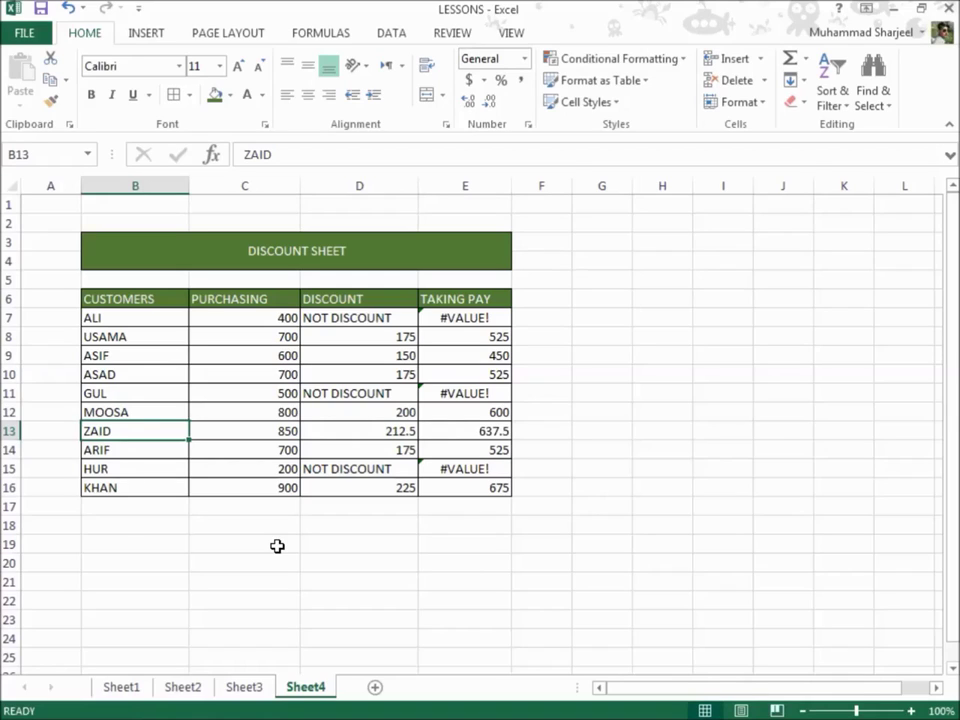
Step: Set the purchasing amount in C13 to 700 and deselect the table
key("Right")
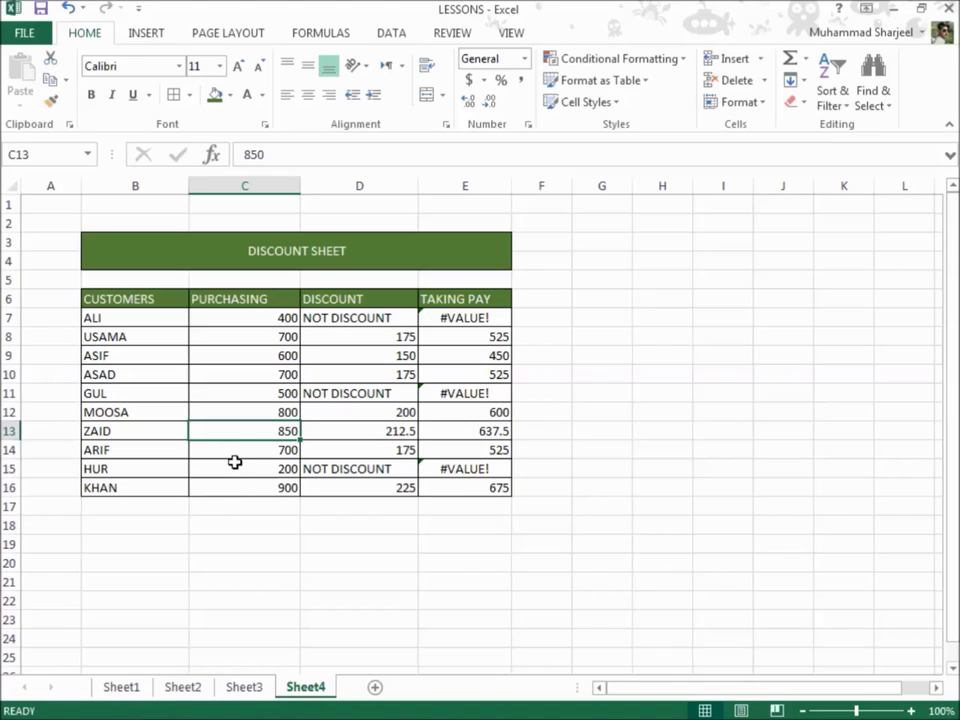
type("7")
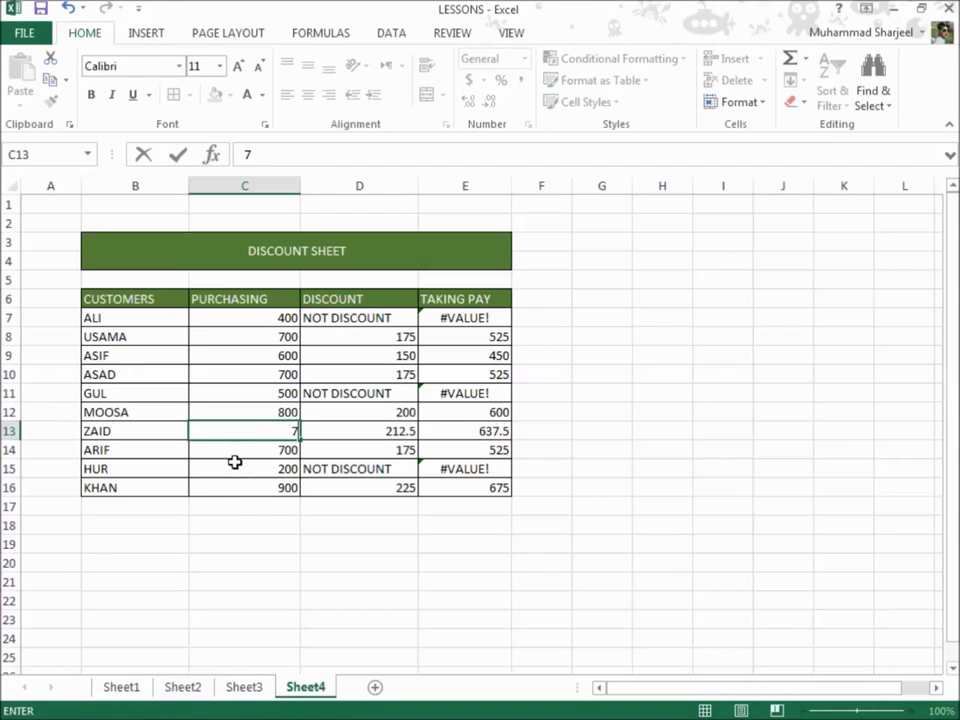
type("00")
key("Up")
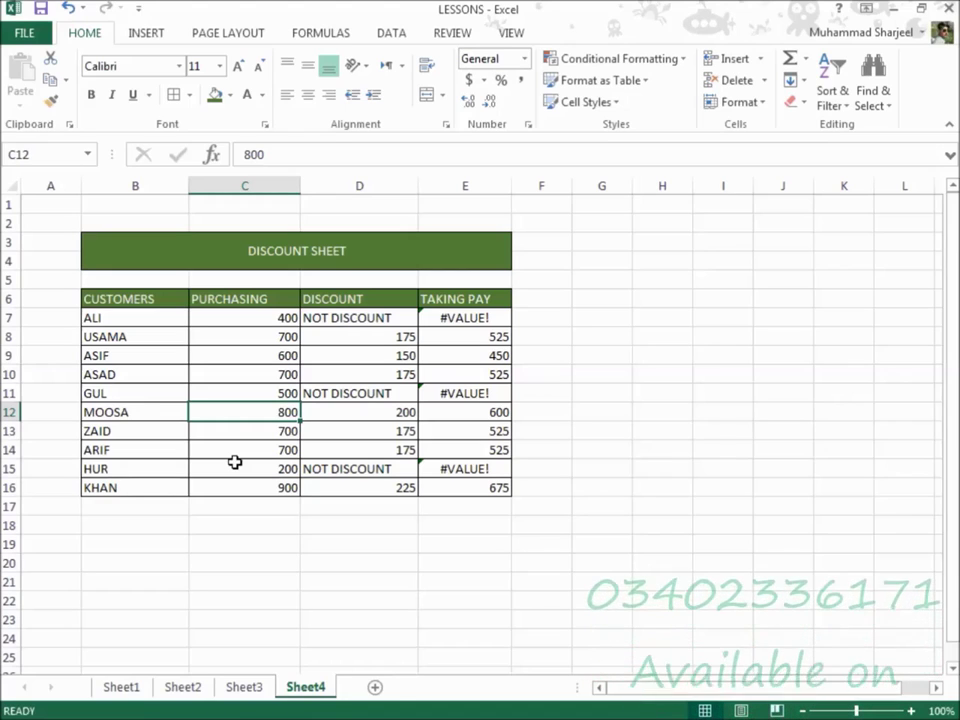
key("Down")
key("Up")
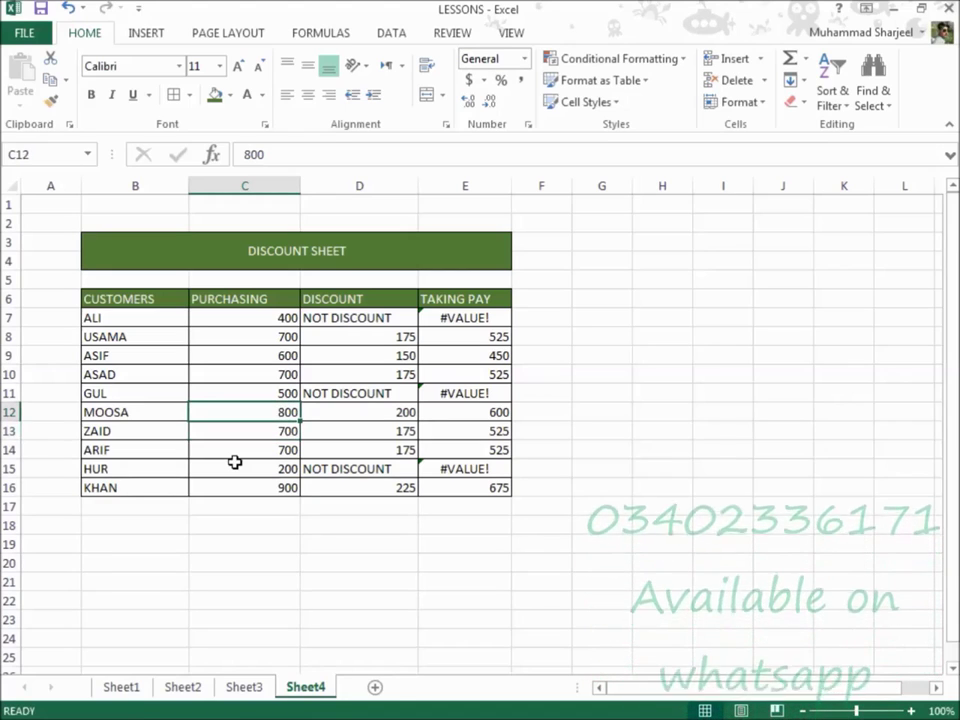
left_click(599, 426)
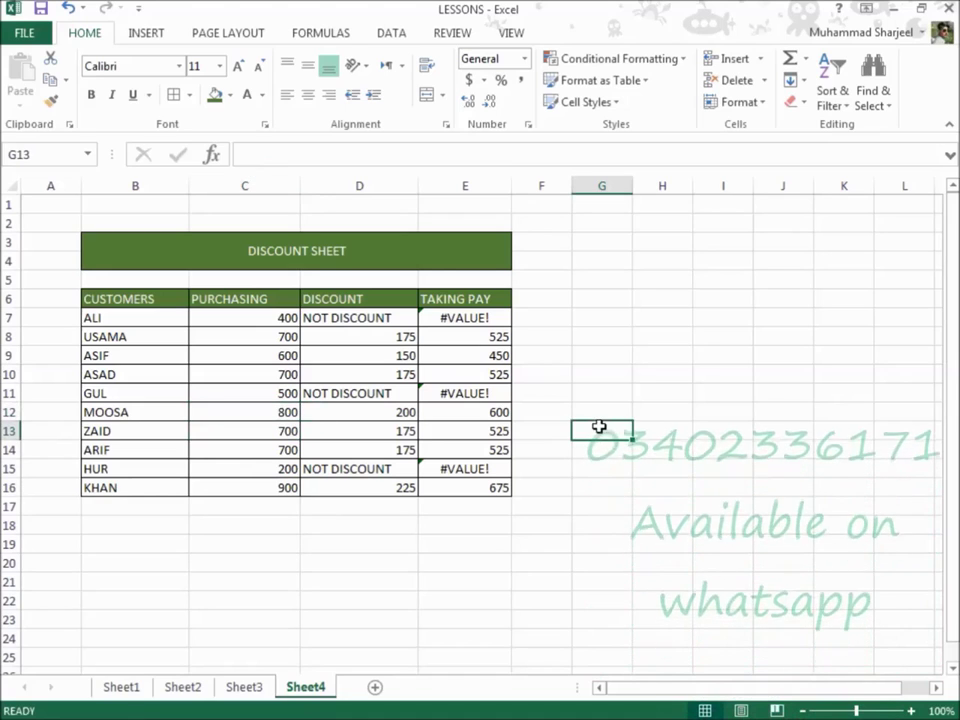